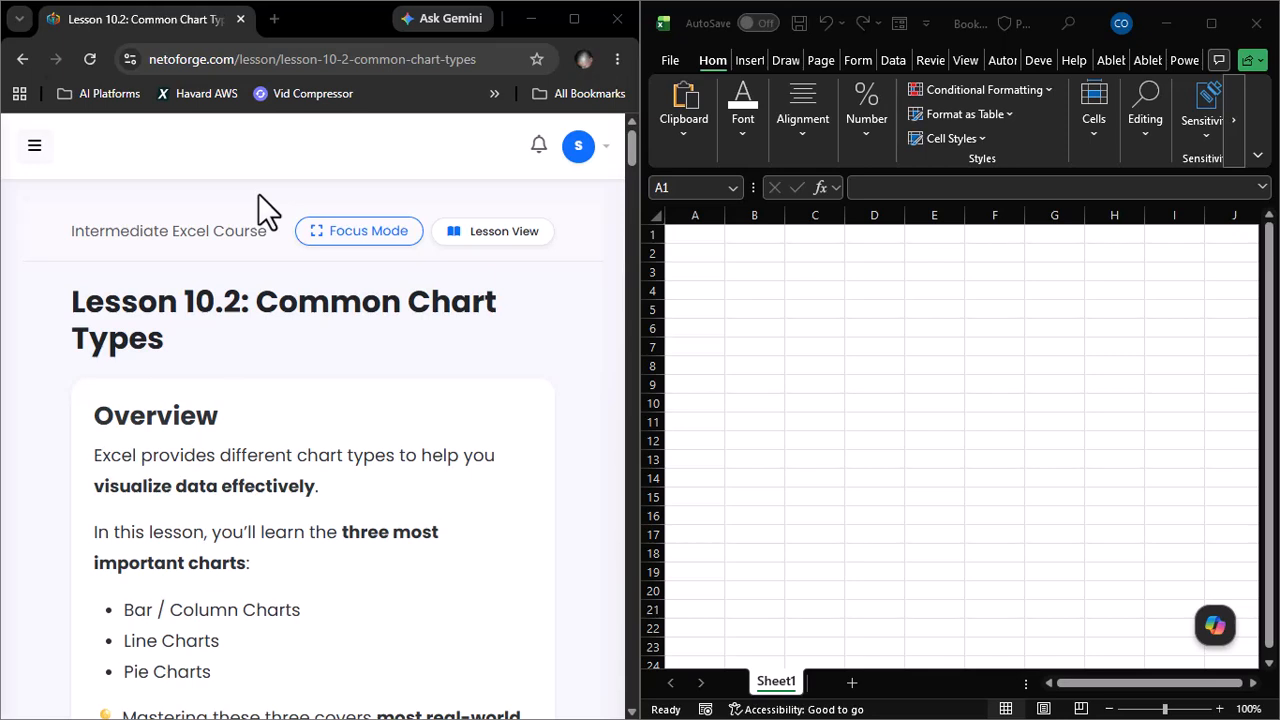
Step: Read through the Common Chart Types lesson from the overview down to Exercise 1: Sales Comparison
scroll(292, 459, "down", 2)
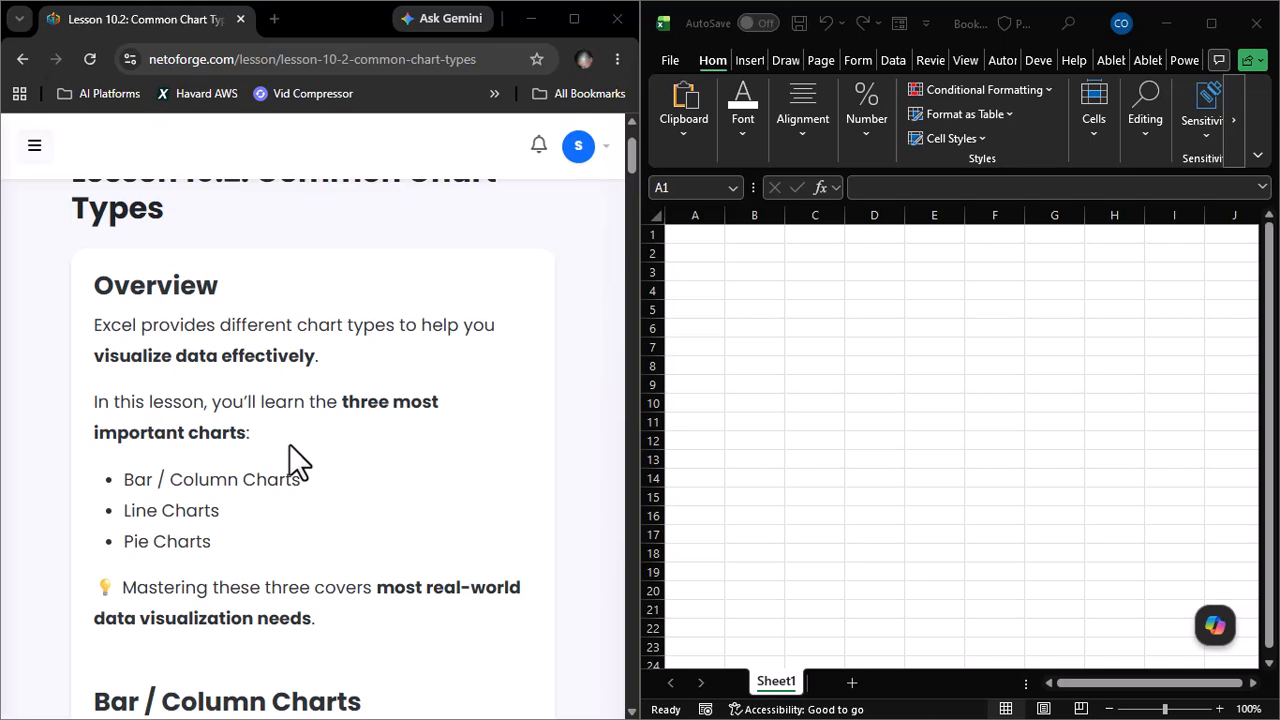
scroll(289, 444, "down", 2)
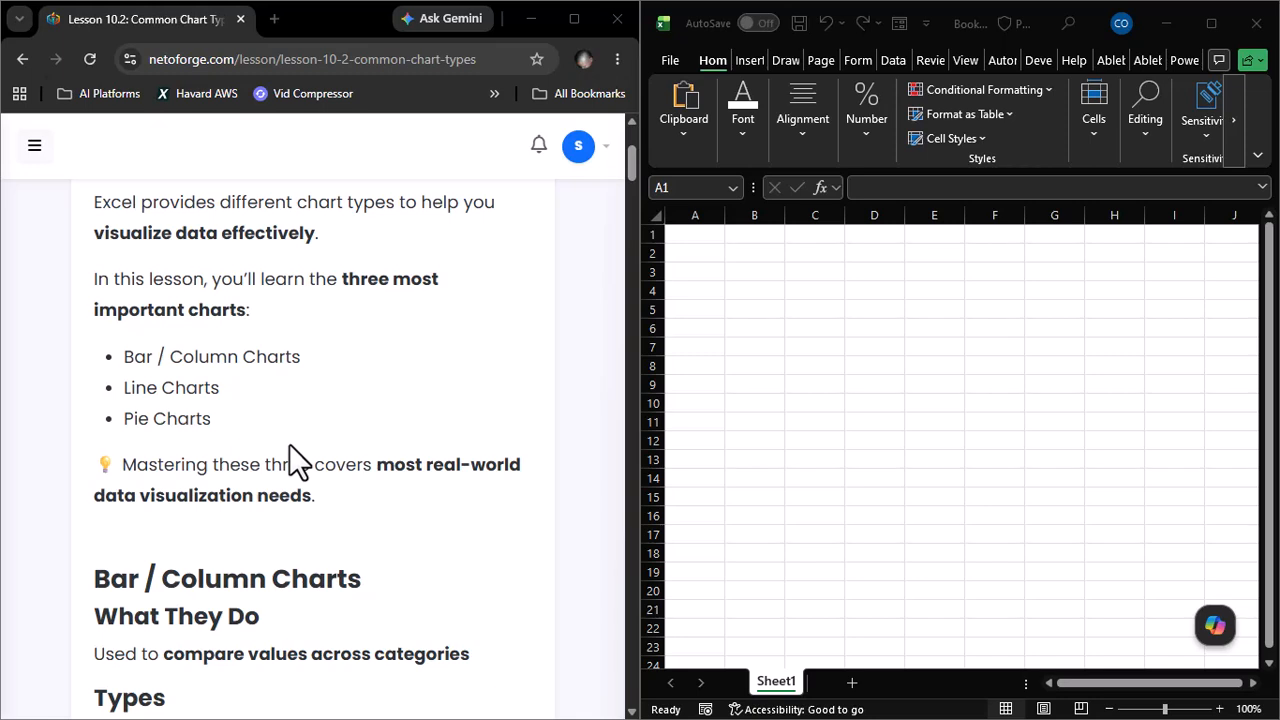
scroll(289, 444, "down", 2)
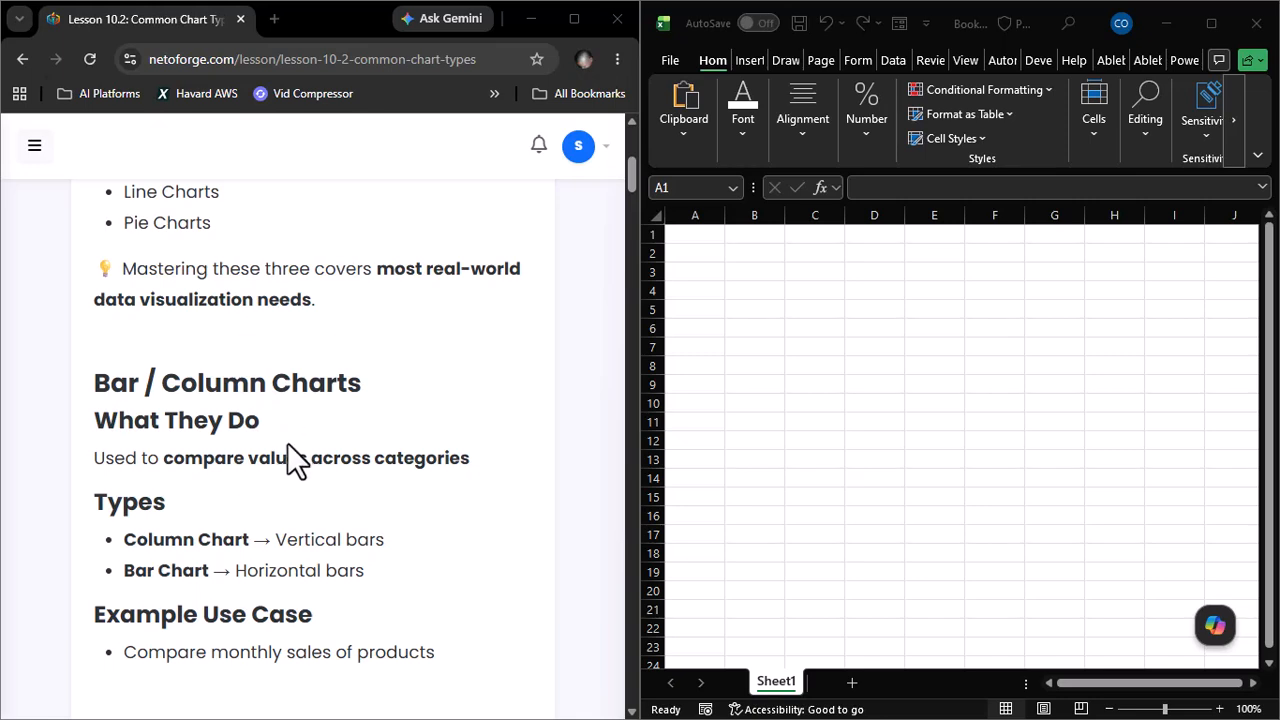
scroll(287, 442, "down", 1)
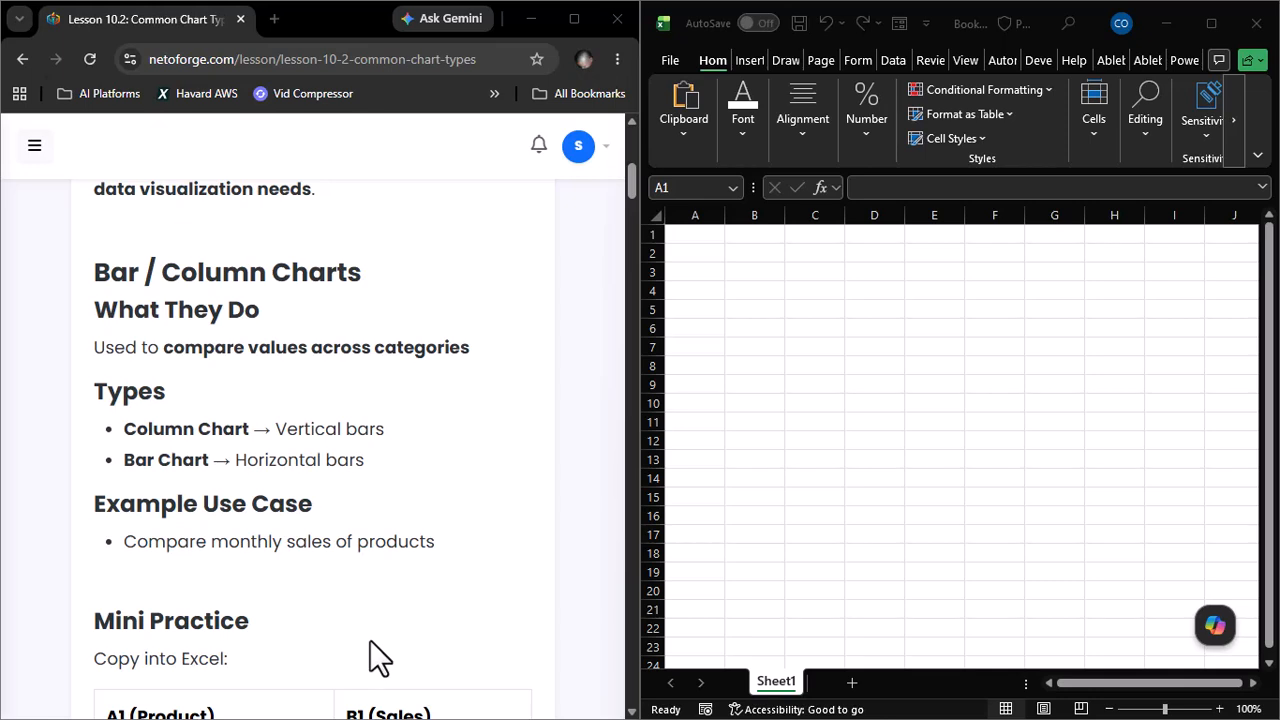
scroll(370, 640, "down", 2)
scroll(370, 640, "down", 2)
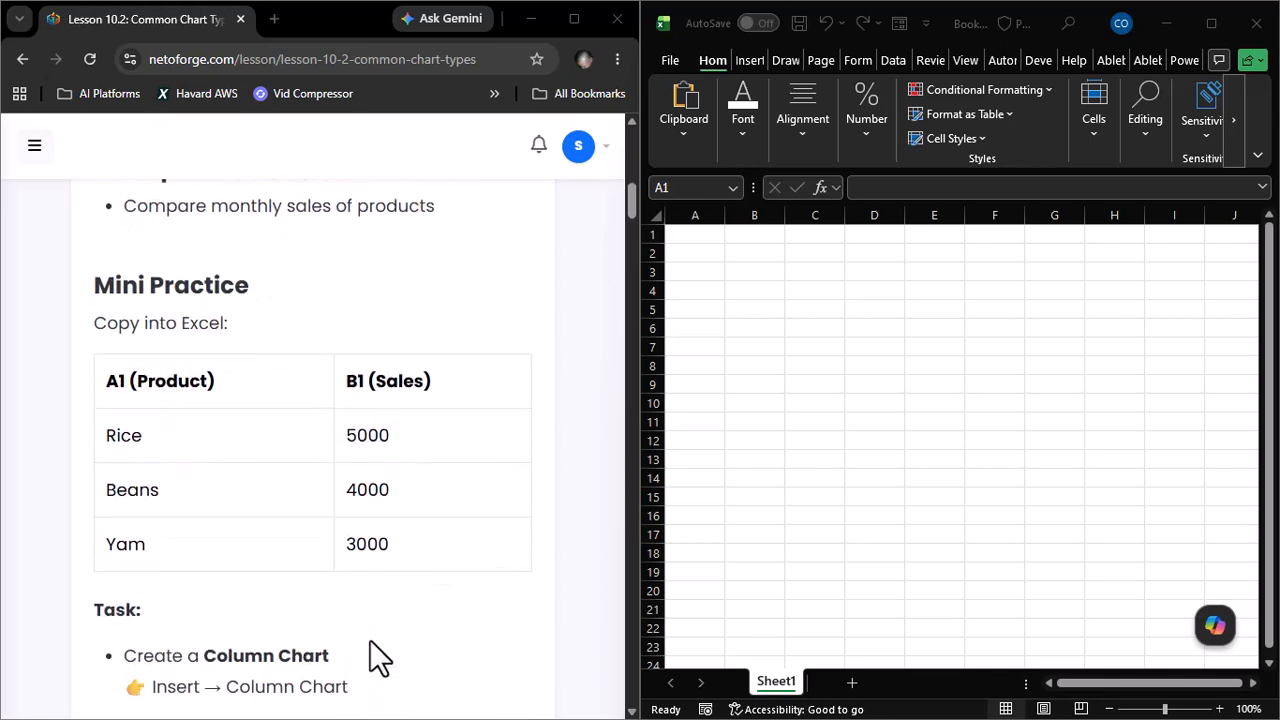
scroll(370, 640, "down", 1)
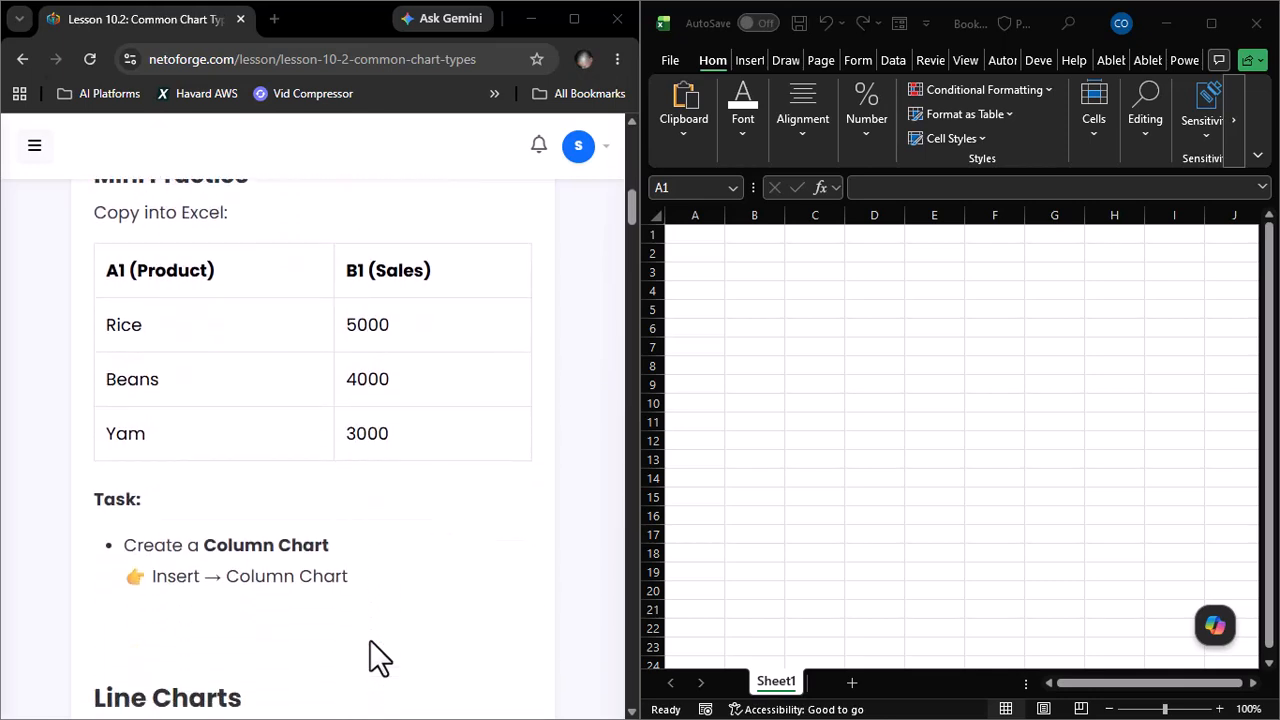
scroll(370, 640, "down", 2)
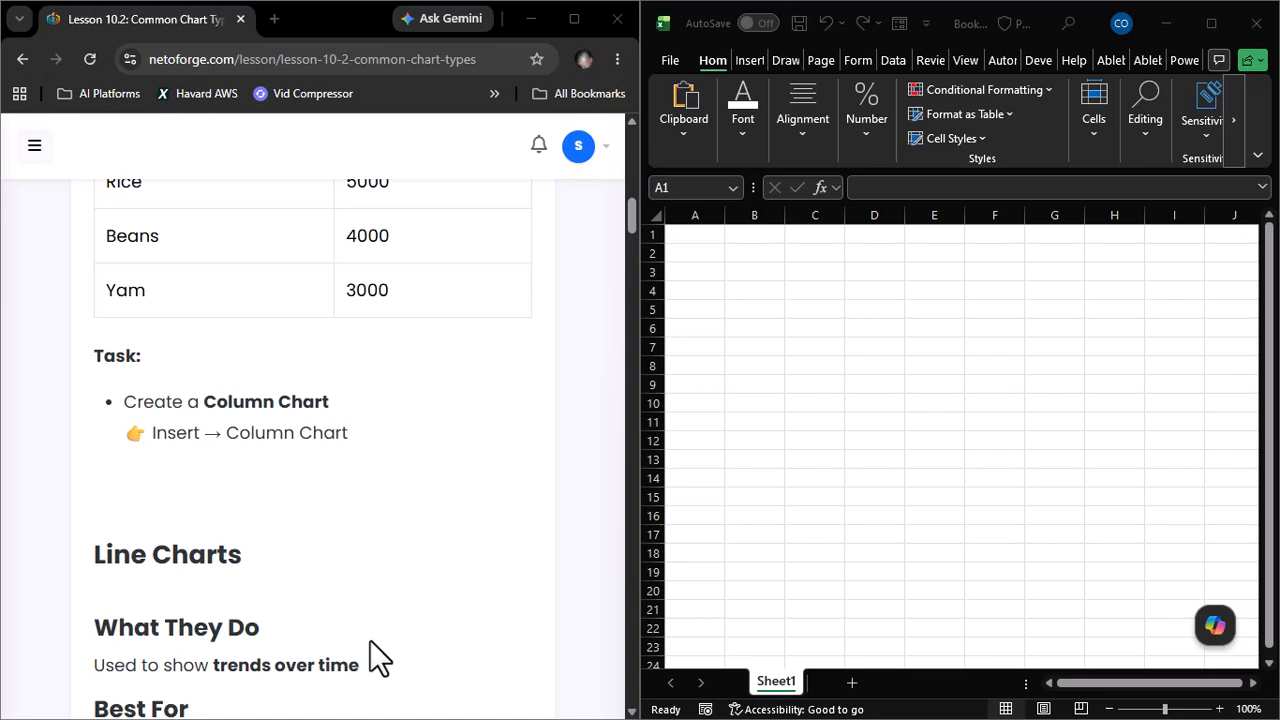
scroll(370, 657, "down", 2)
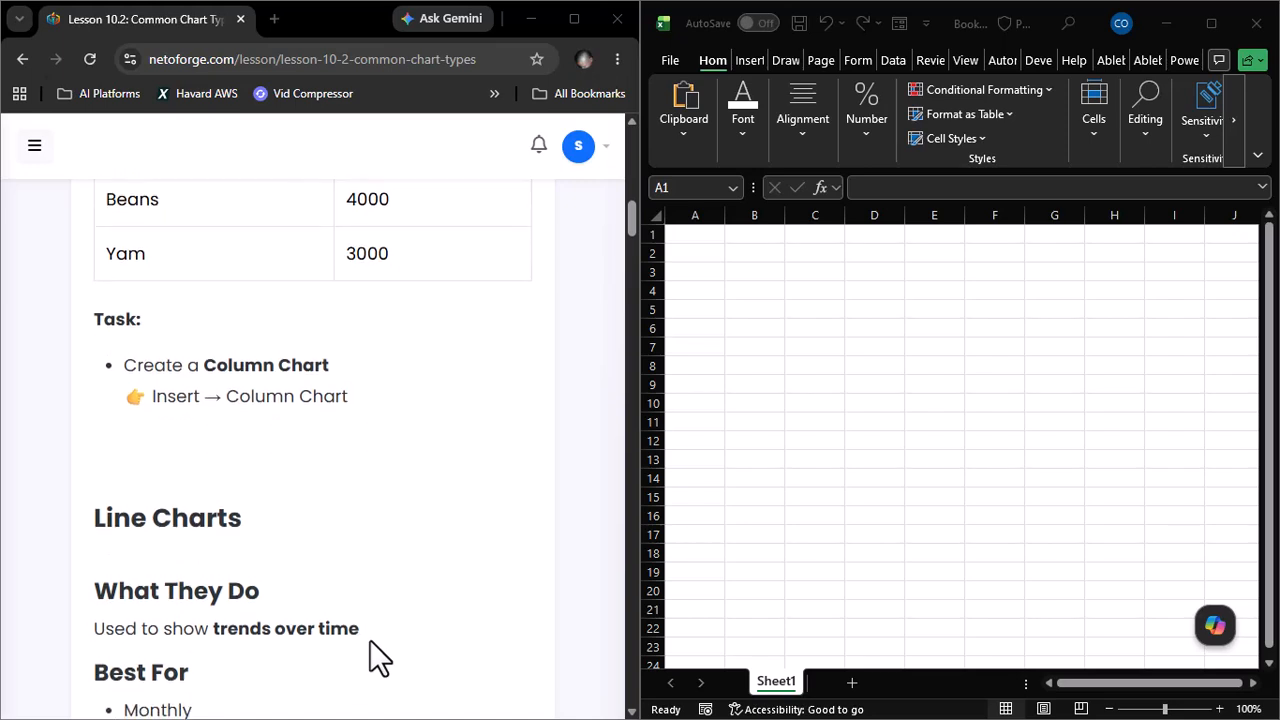
scroll(370, 657, "down", 2)
scroll(370, 642, "down", 8)
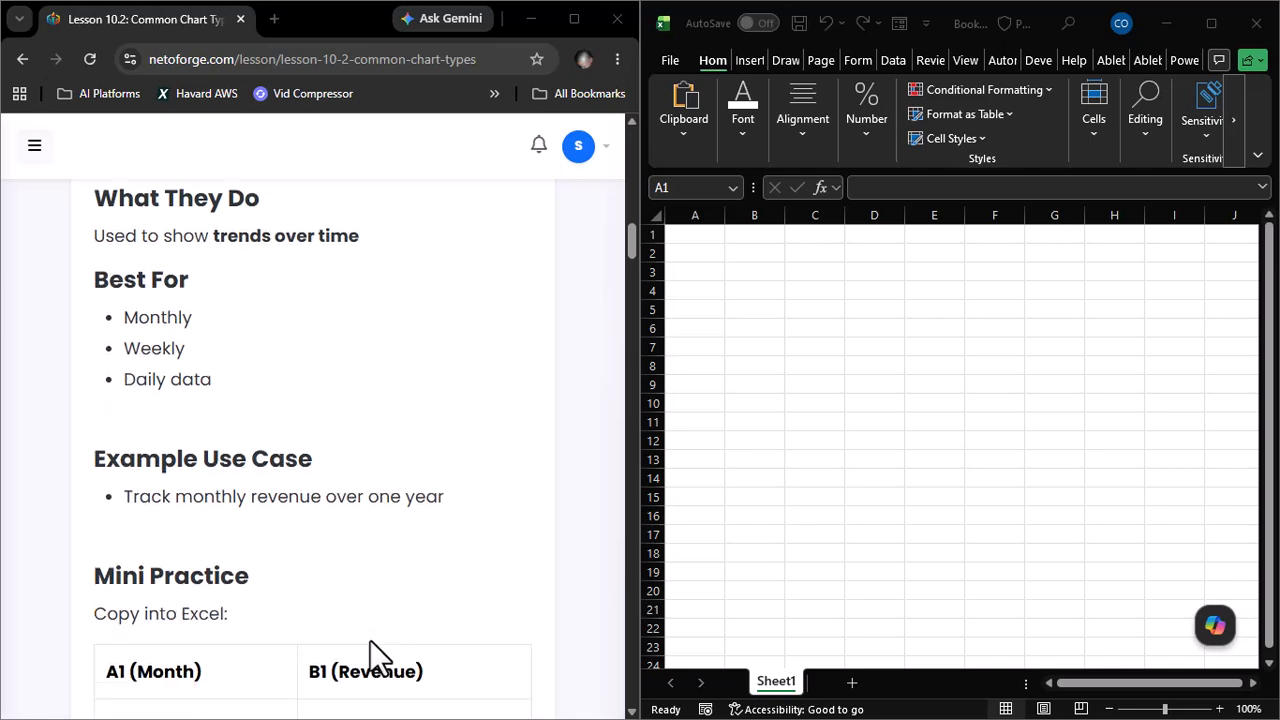
scroll(370, 642, "down", 3)
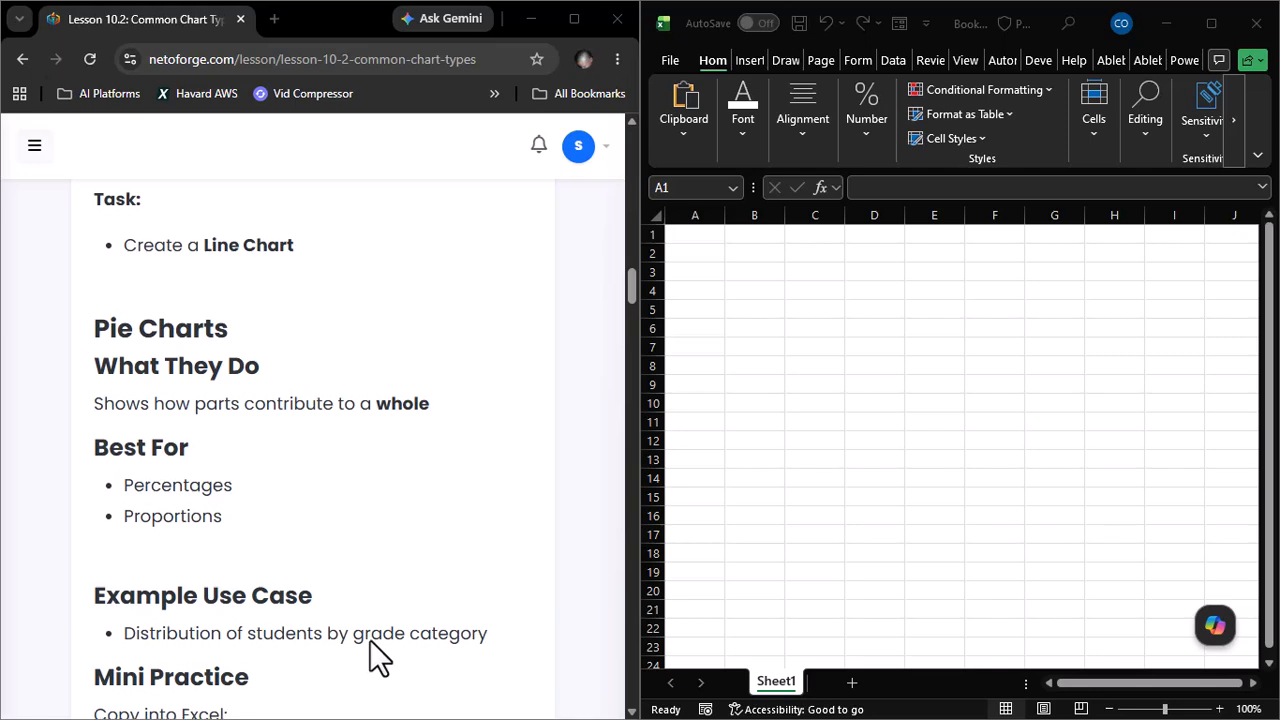
scroll(370, 642, "down", 5)
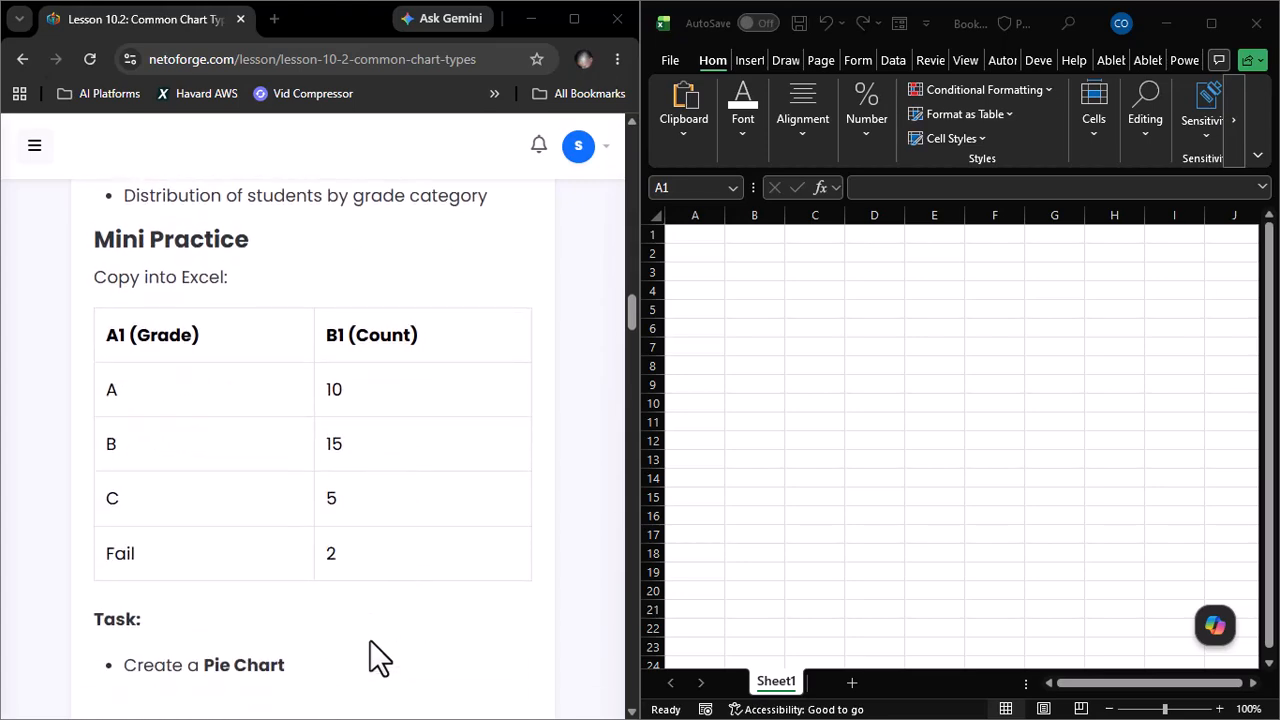
scroll(370, 645, "down", 10)
scroll(370, 640, "down", 10)
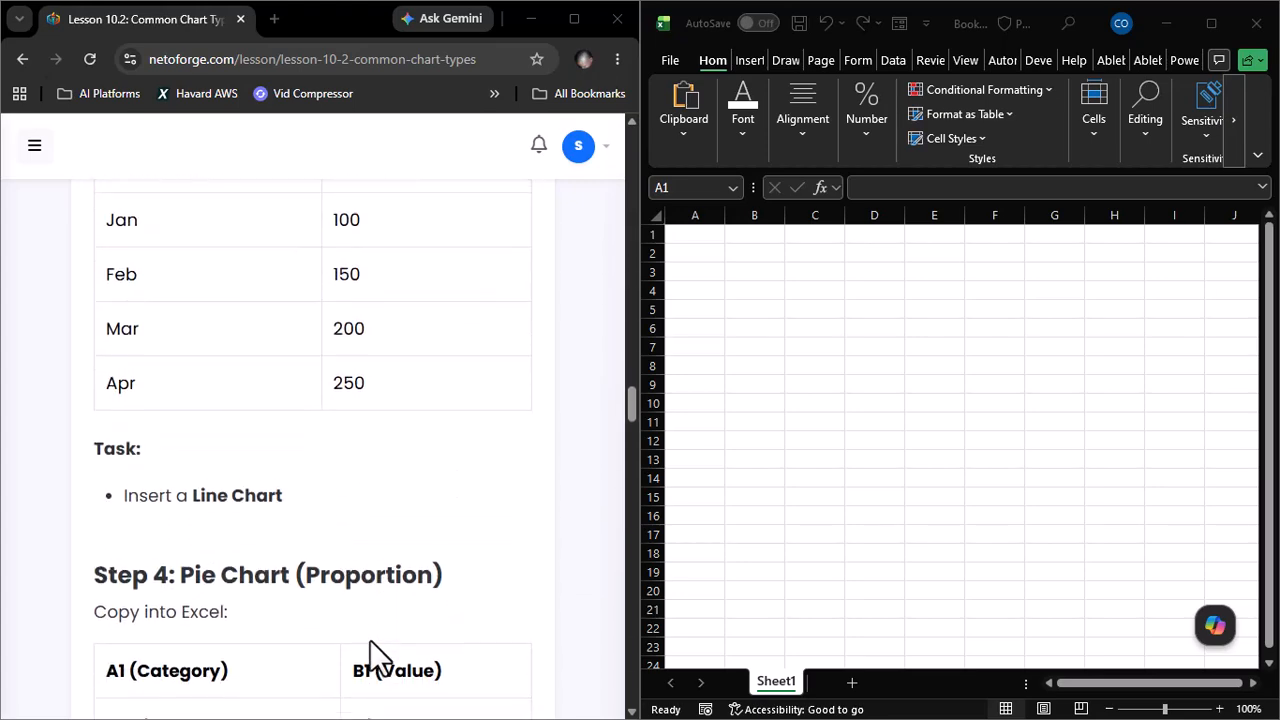
scroll(370, 640, "down", 1)
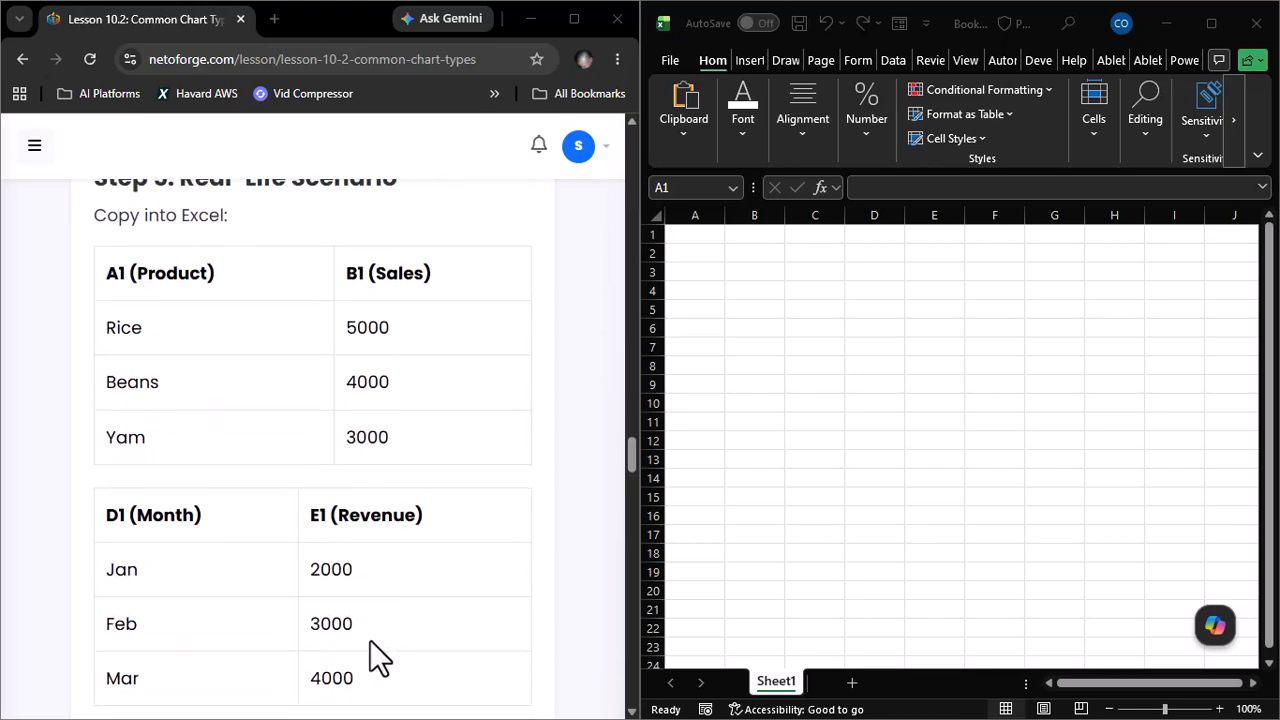
scroll(370, 640, "up", 2)
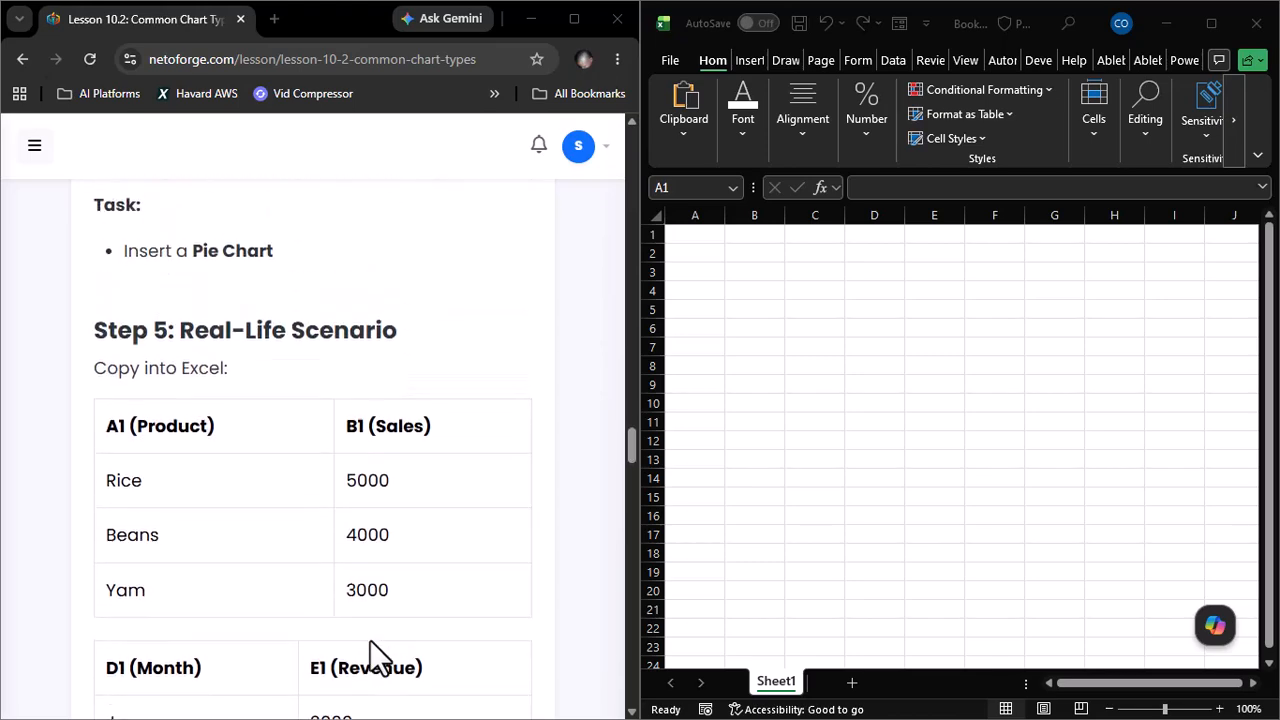
scroll(370, 640, "down", 8)
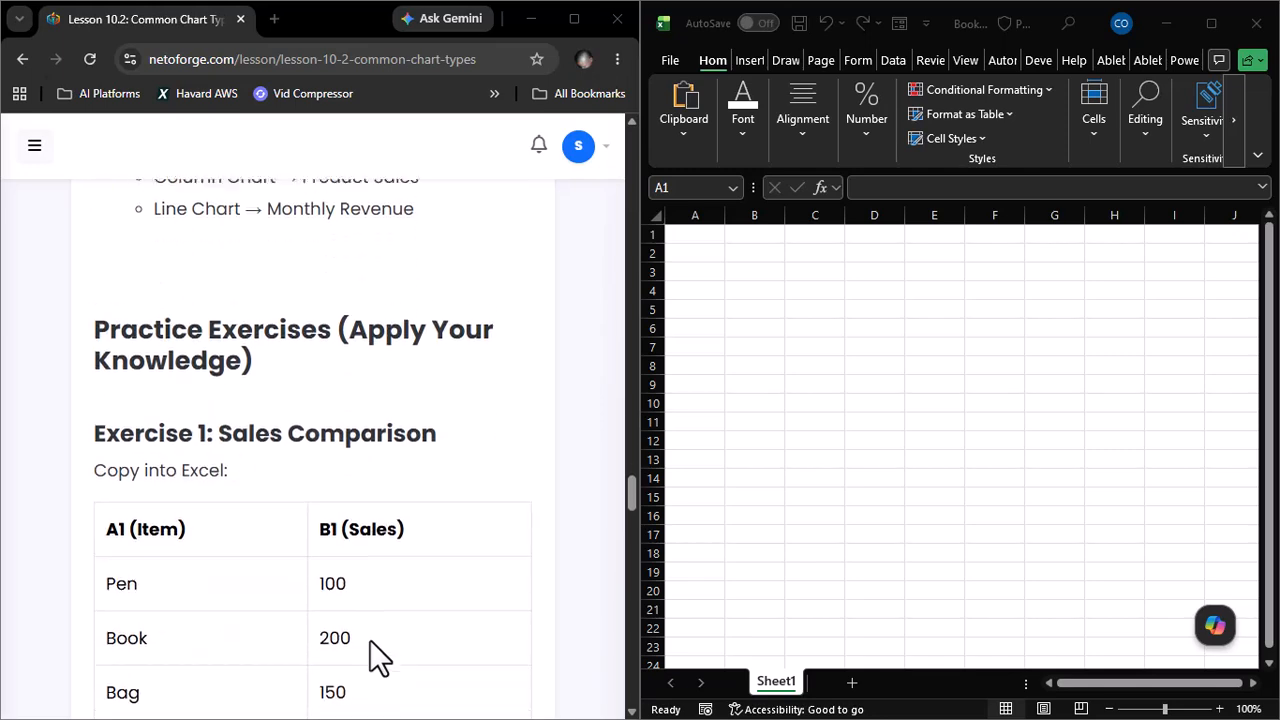
scroll(370, 640, "down", 1)
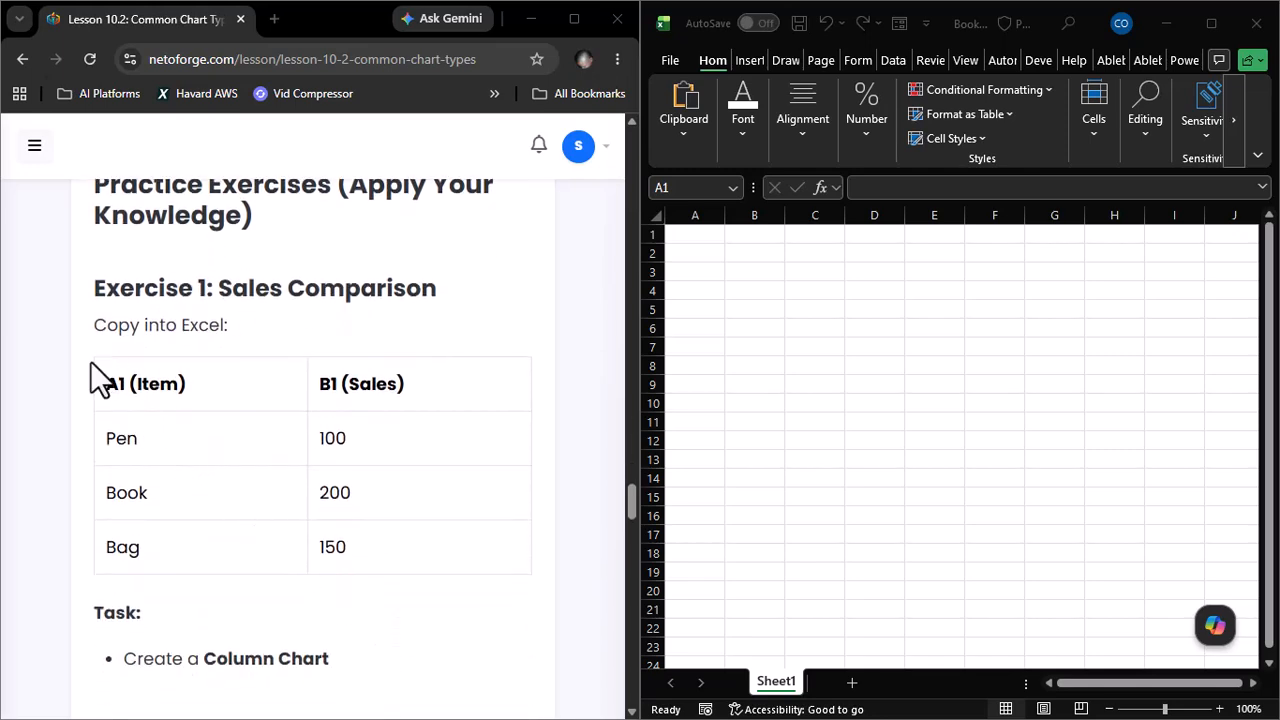
Step: Copy the Exercise 1 item and sales table from the lesson into the Excel sheet, starting at cell A1
left_click_drag(78, 356, 369, 547)
key("ctrl+c")
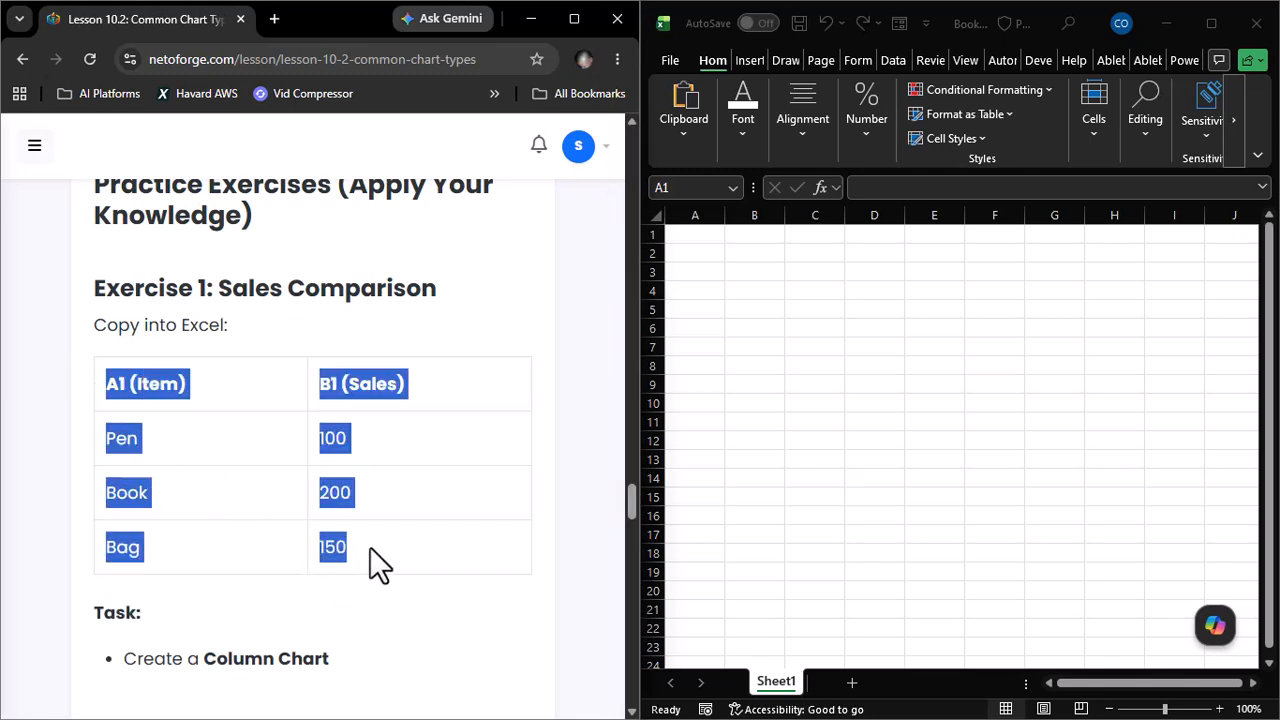
left_click(824, 285)
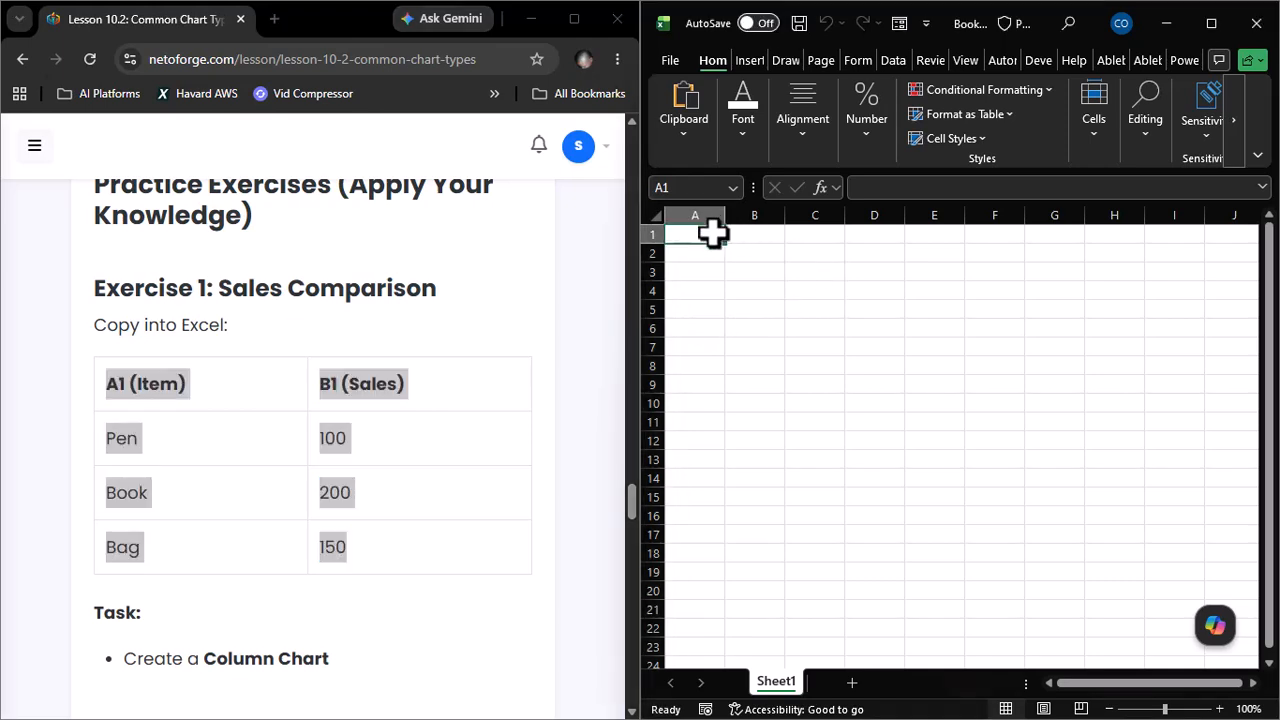
key("ctrl+v")
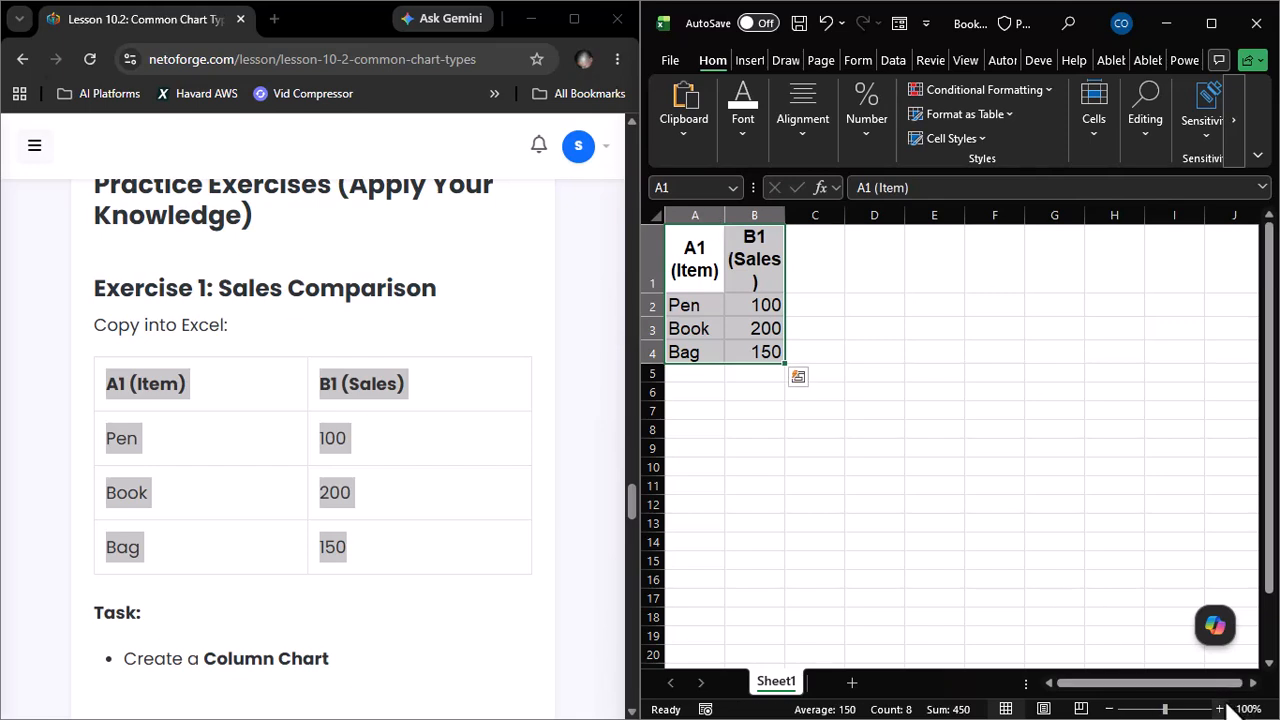
Step: Set the worksheet zoom to 130% and maximize the Excel window
left_click(1219, 709)
left_click(1219, 709)
left_click(1219, 709)
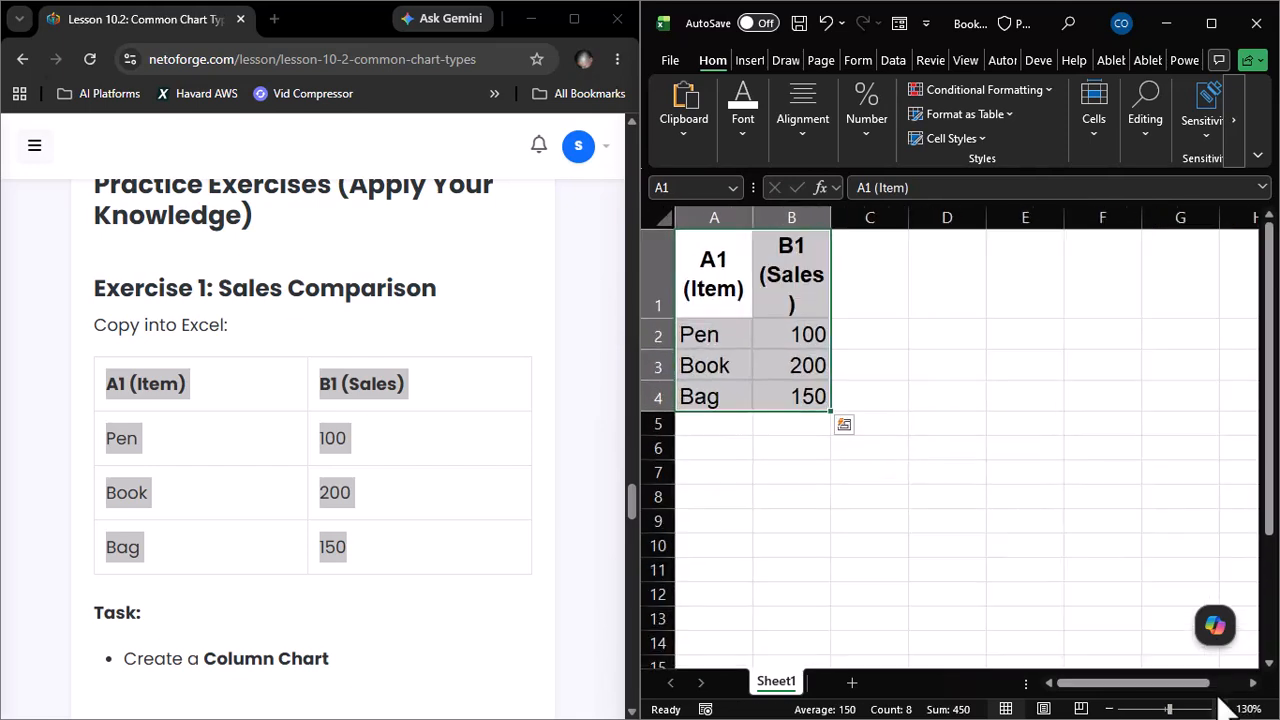
left_click(1217, 32)
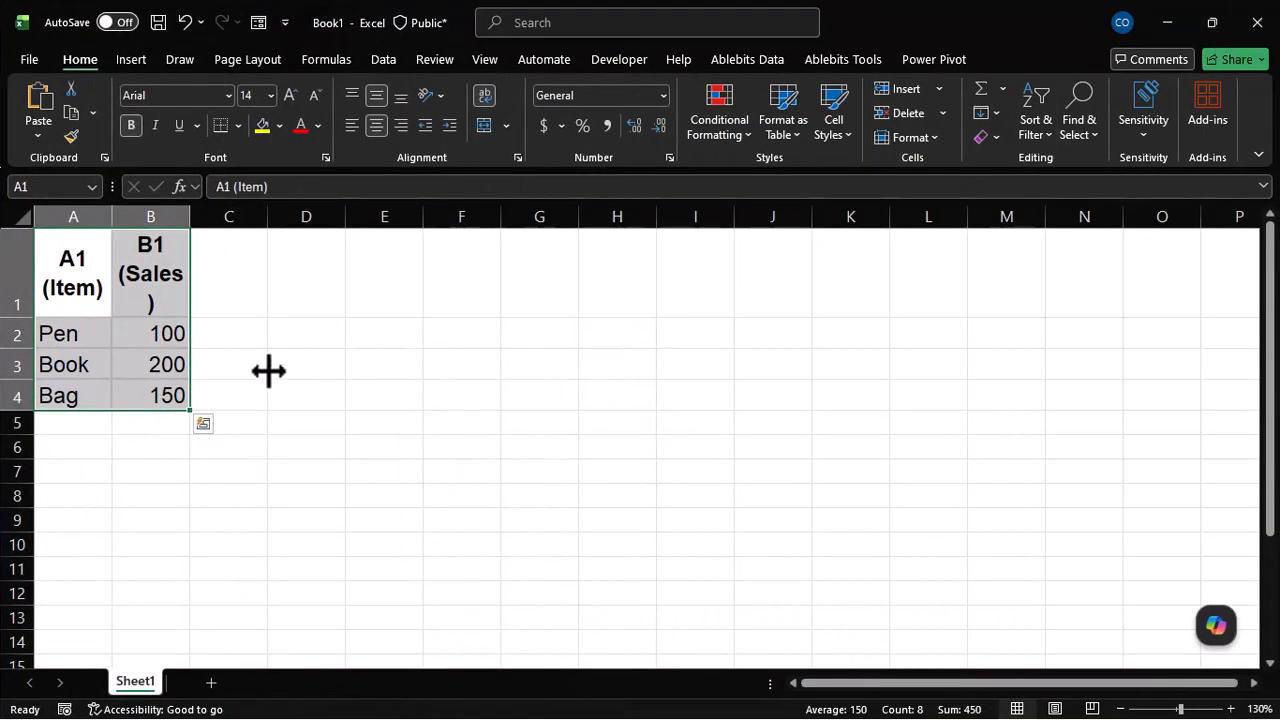
Step: Insert a 2-D clustered column chart from the item and sales data in A2:B4
left_click_drag(63, 331, 162, 393)
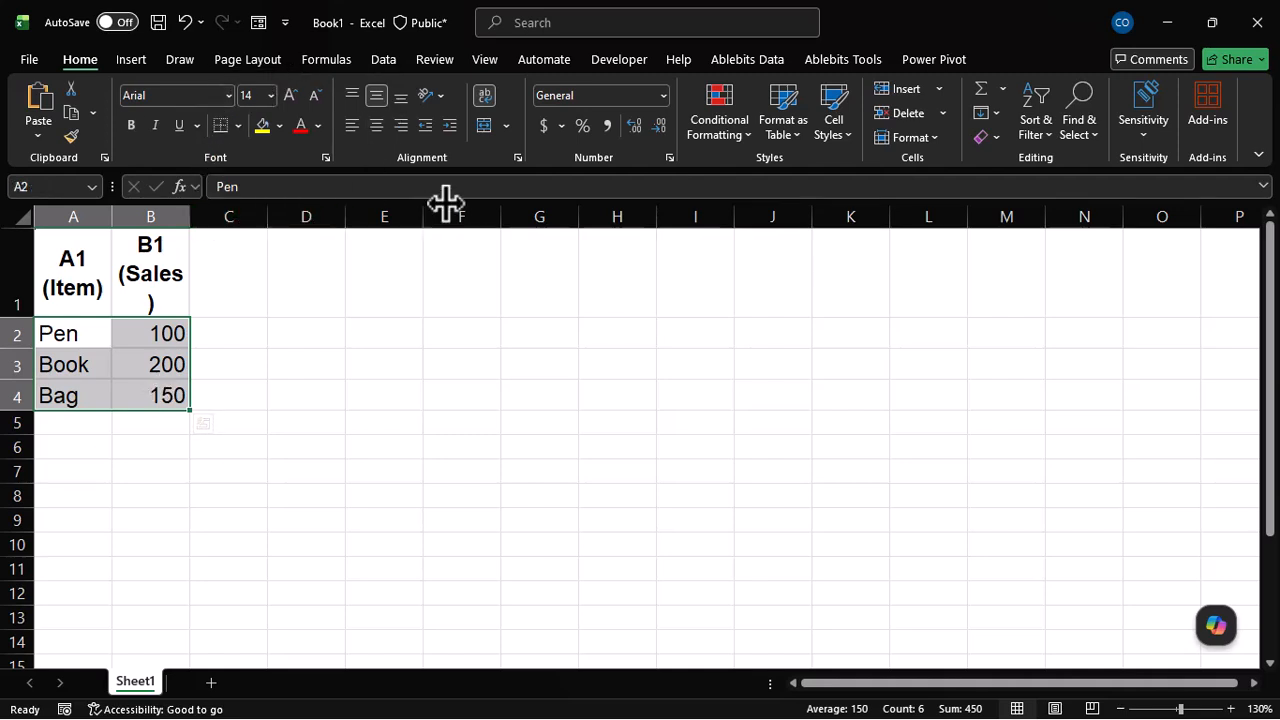
left_click(150, 61)
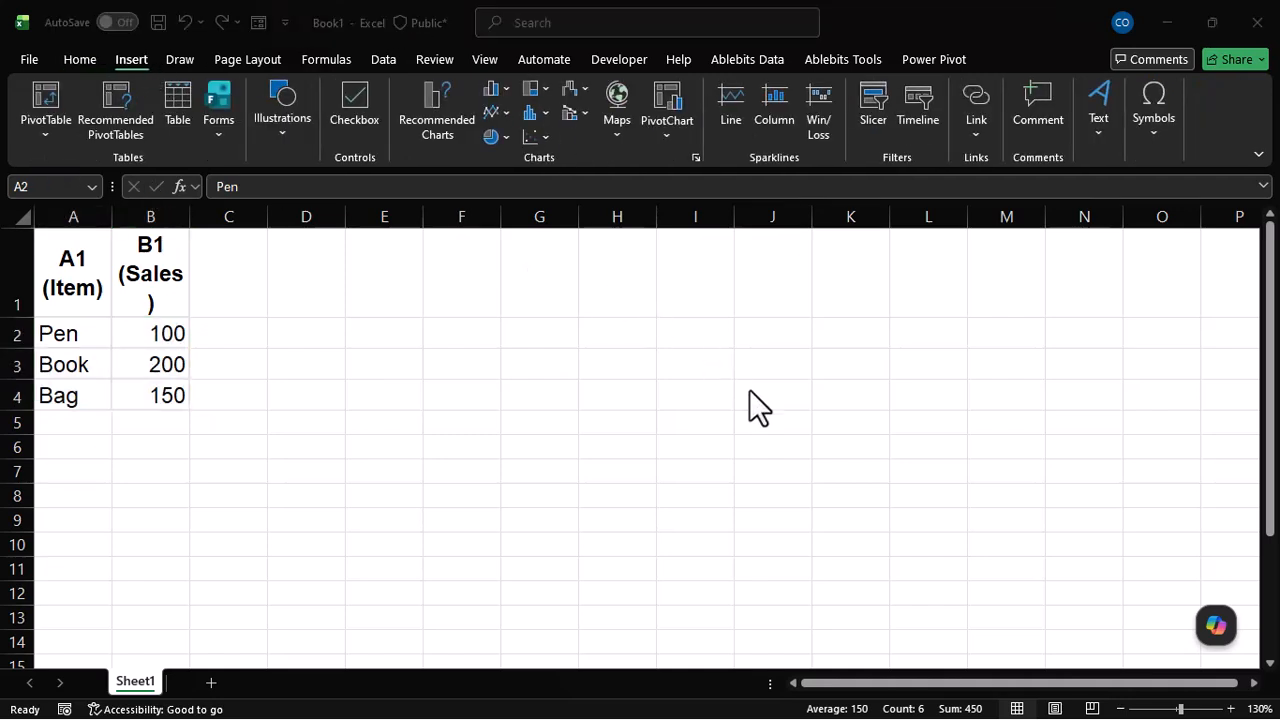
left_click(509, 90)
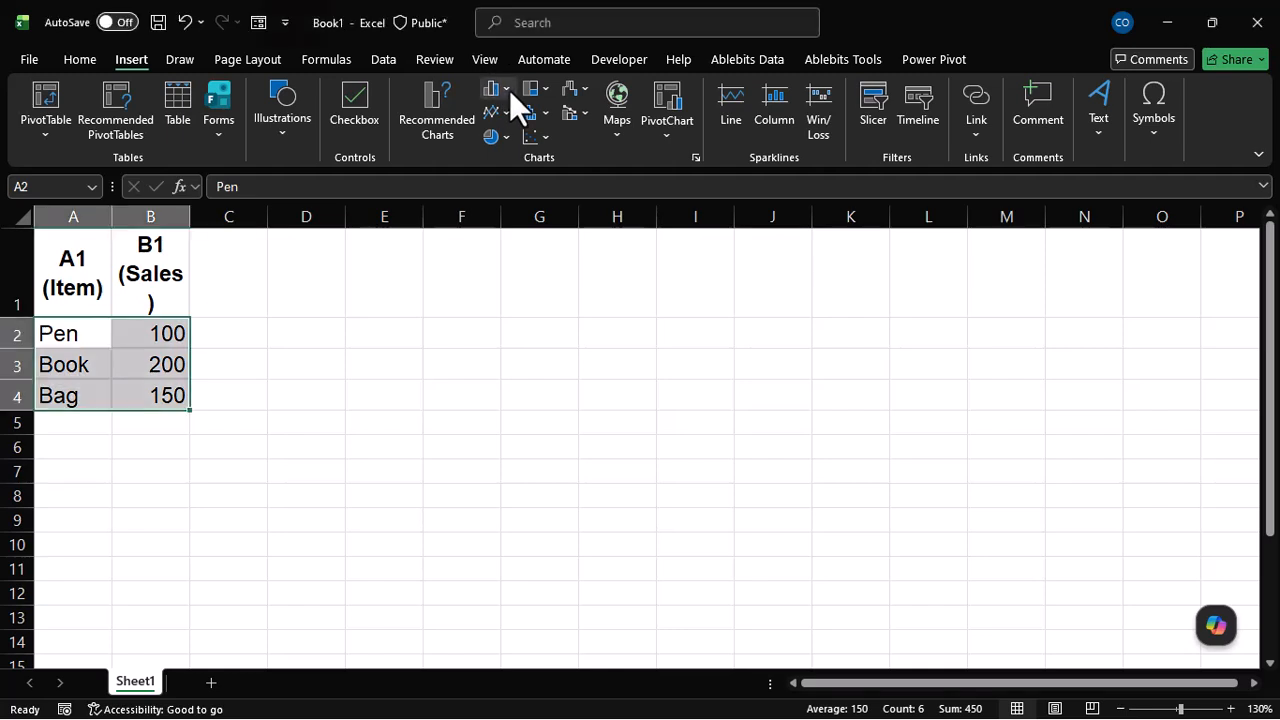
left_click(509, 90)
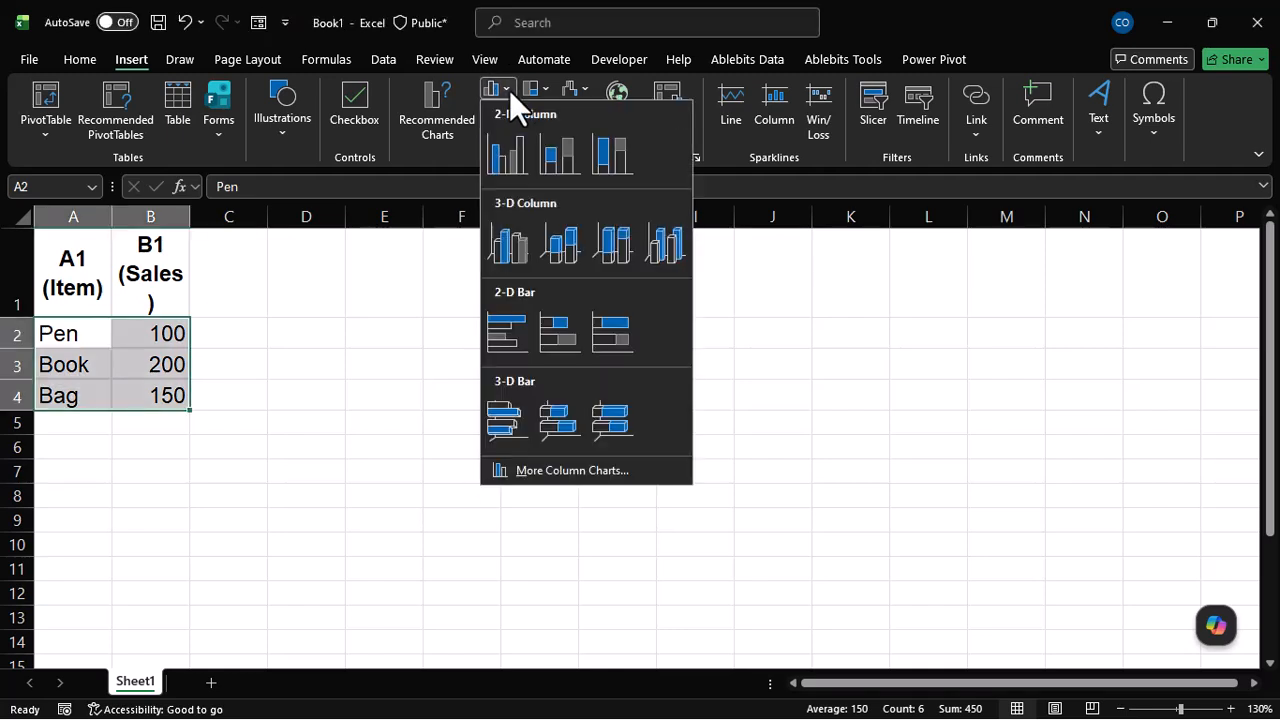
left_click(503, 158)
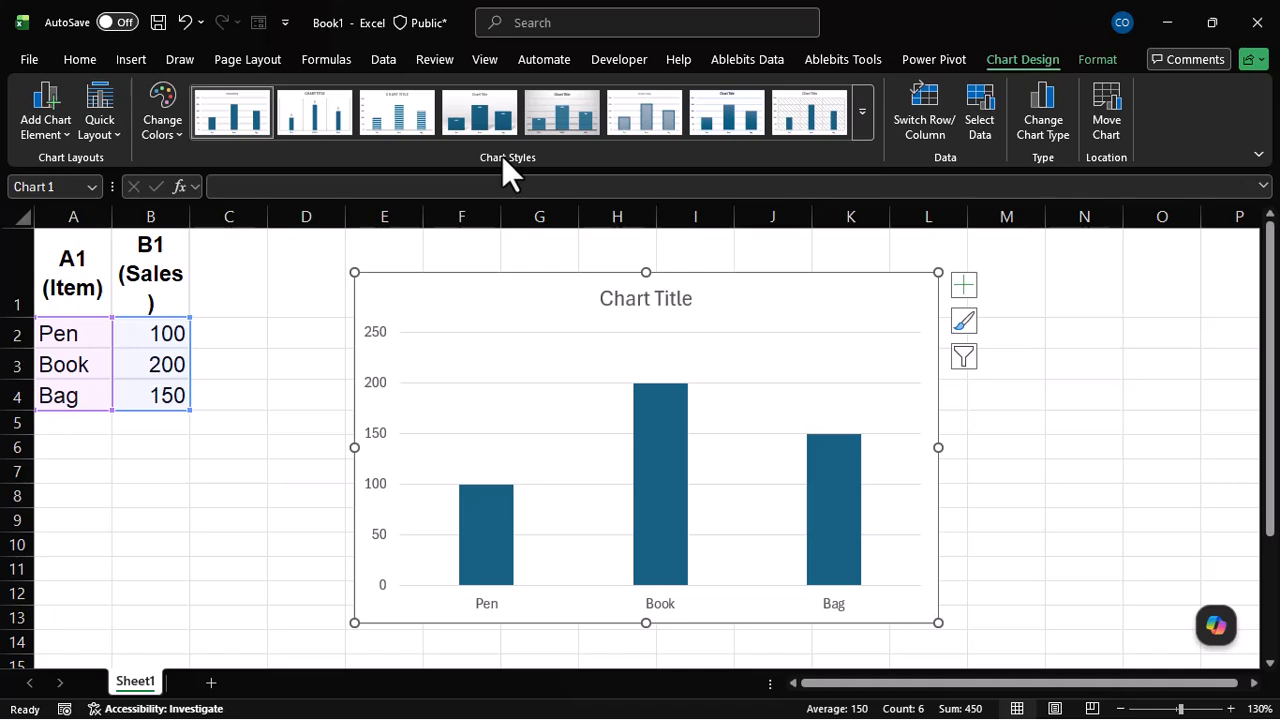
Step: Change the column chart's title to "Product by Sales"
left_click(637, 300)
triple_click(637, 300)
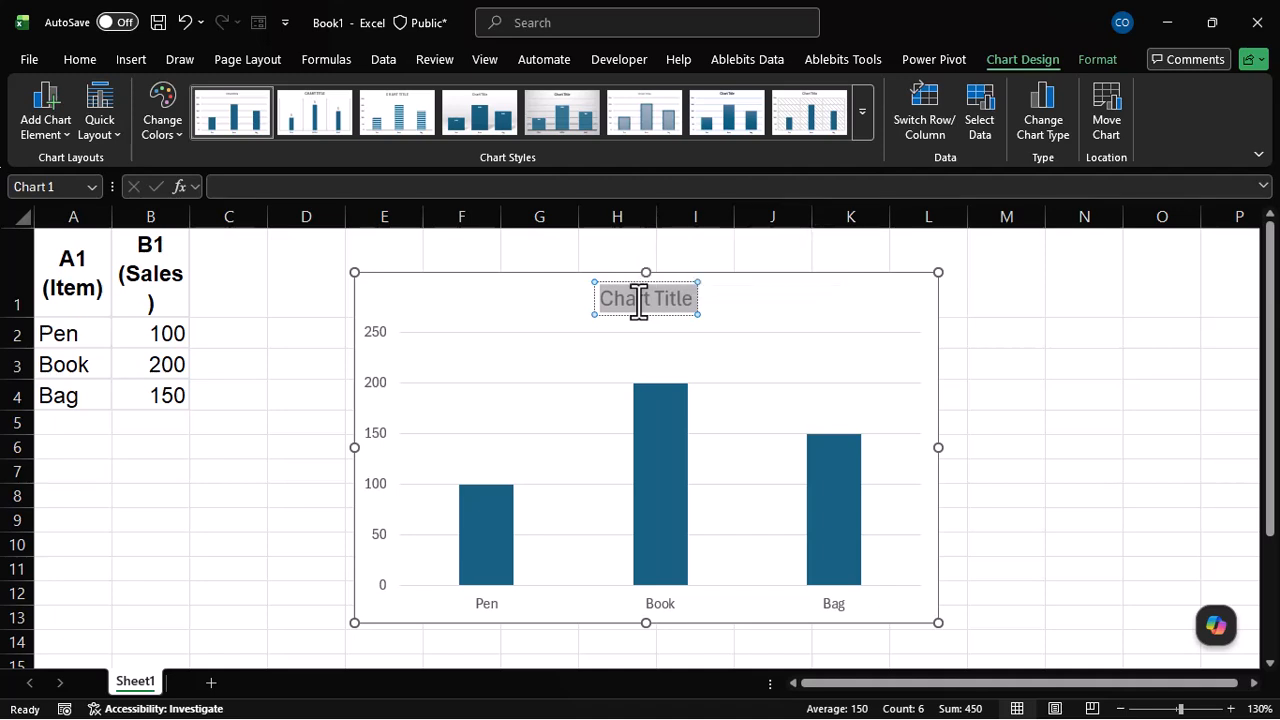
type("Item by")
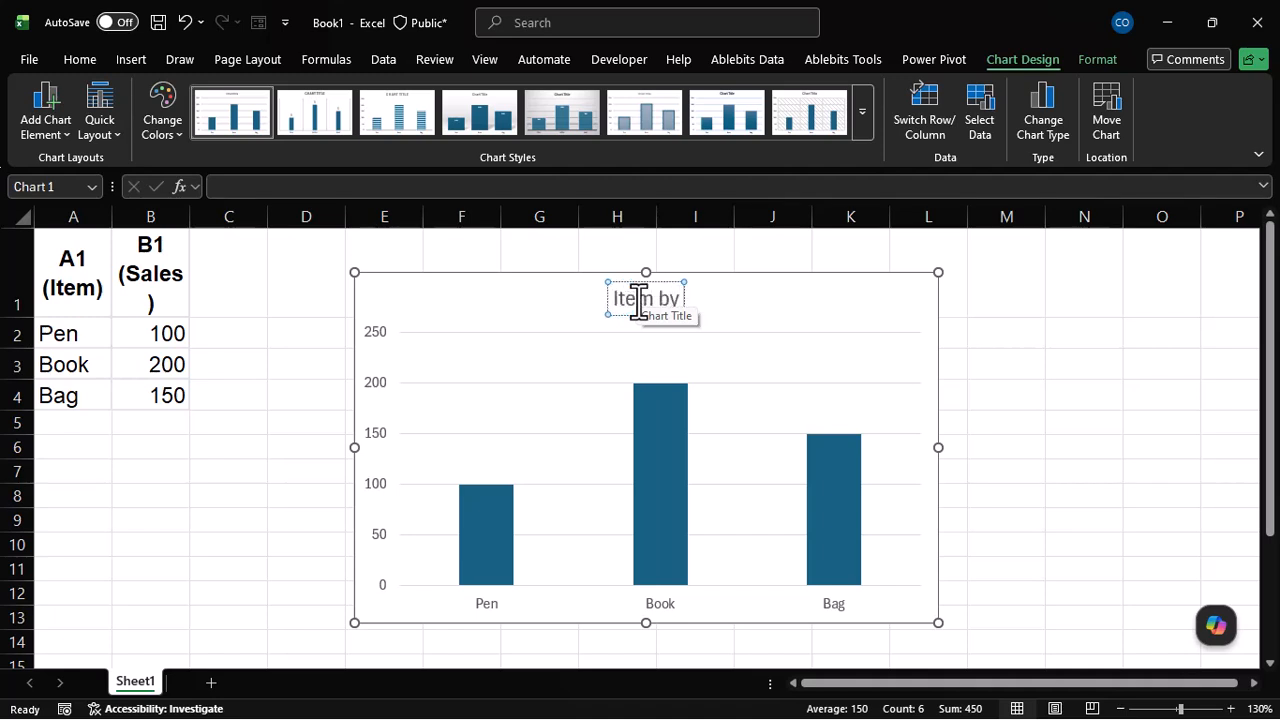
type(" Sa")
key("BackSpace")
key("BackSpace")
key("BackSpace")
key("BackSpace")
key("BackSpace")
key("BackSpace")
key("BackSpace")
key("BackSpace")
key("BackSpace")
key("BackSpace")
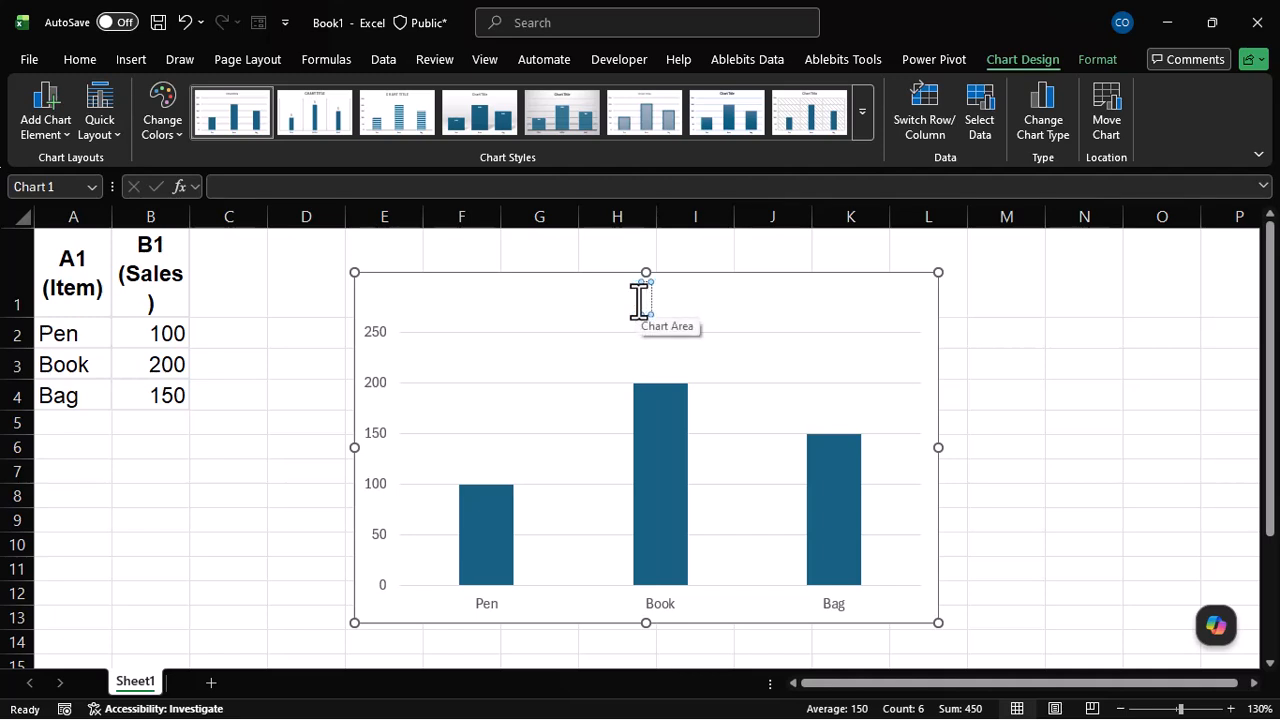
type("Product by")
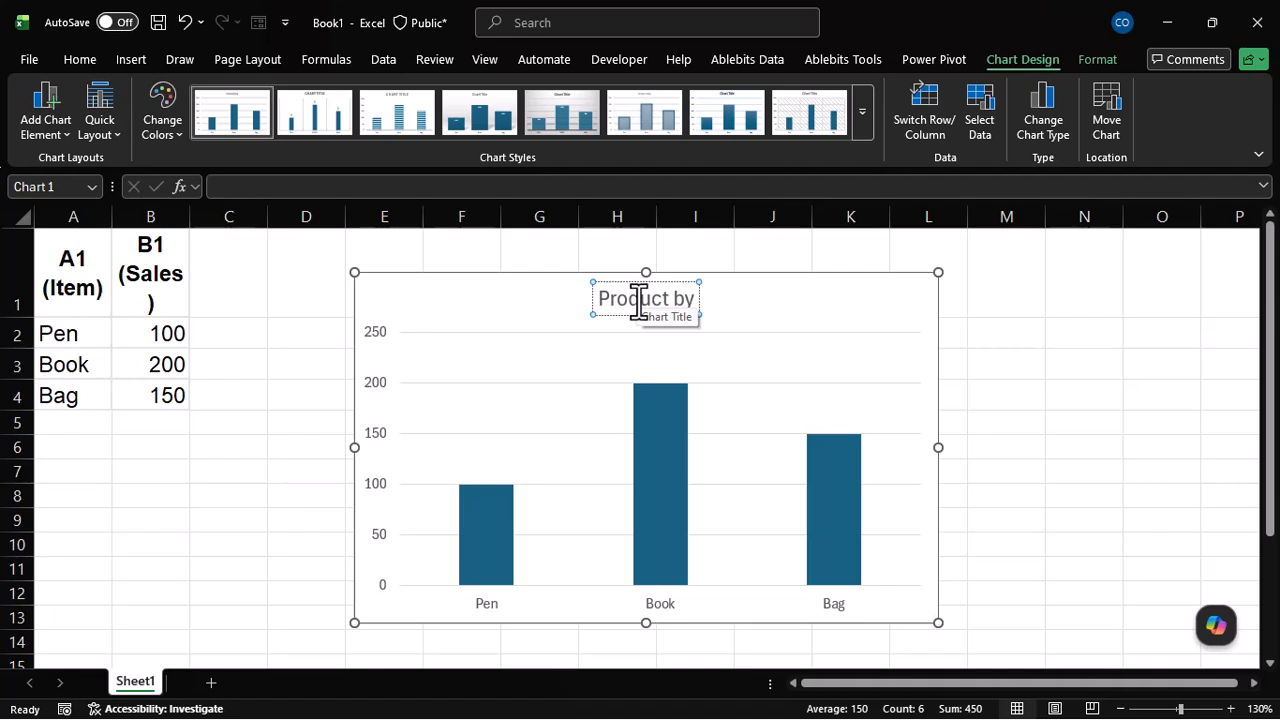
type(" Sales")
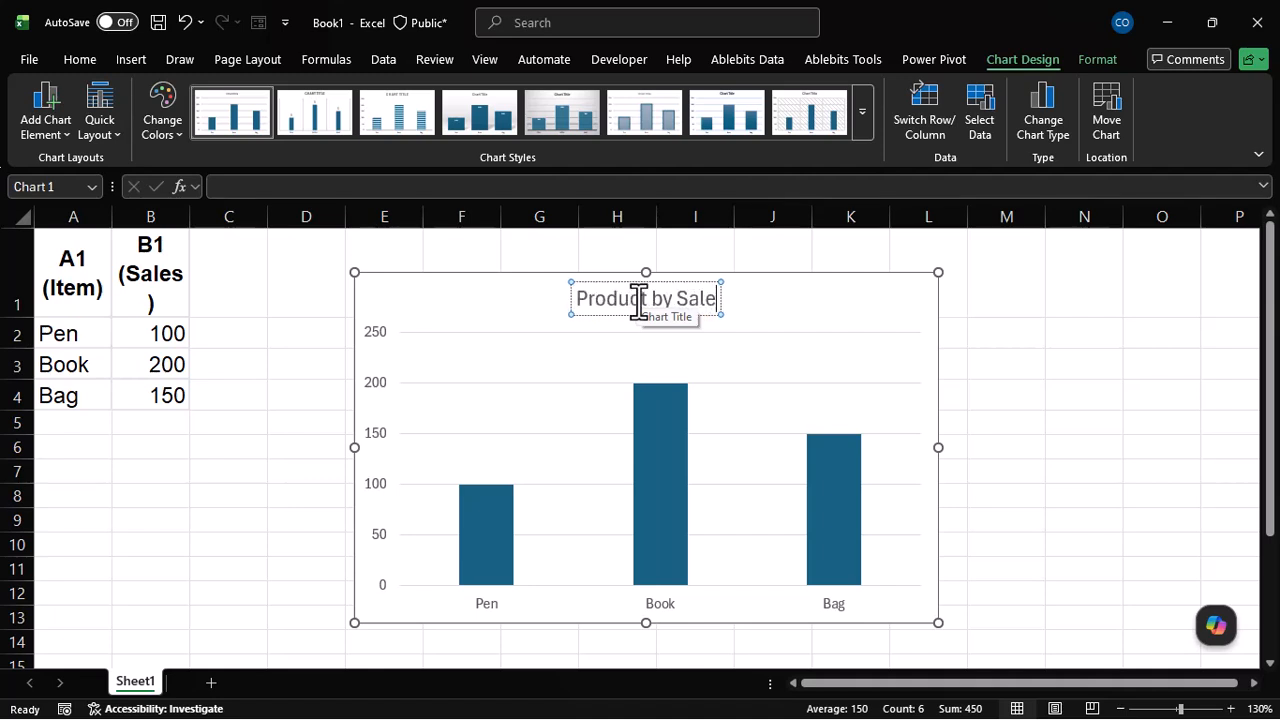
left_click(980, 277)
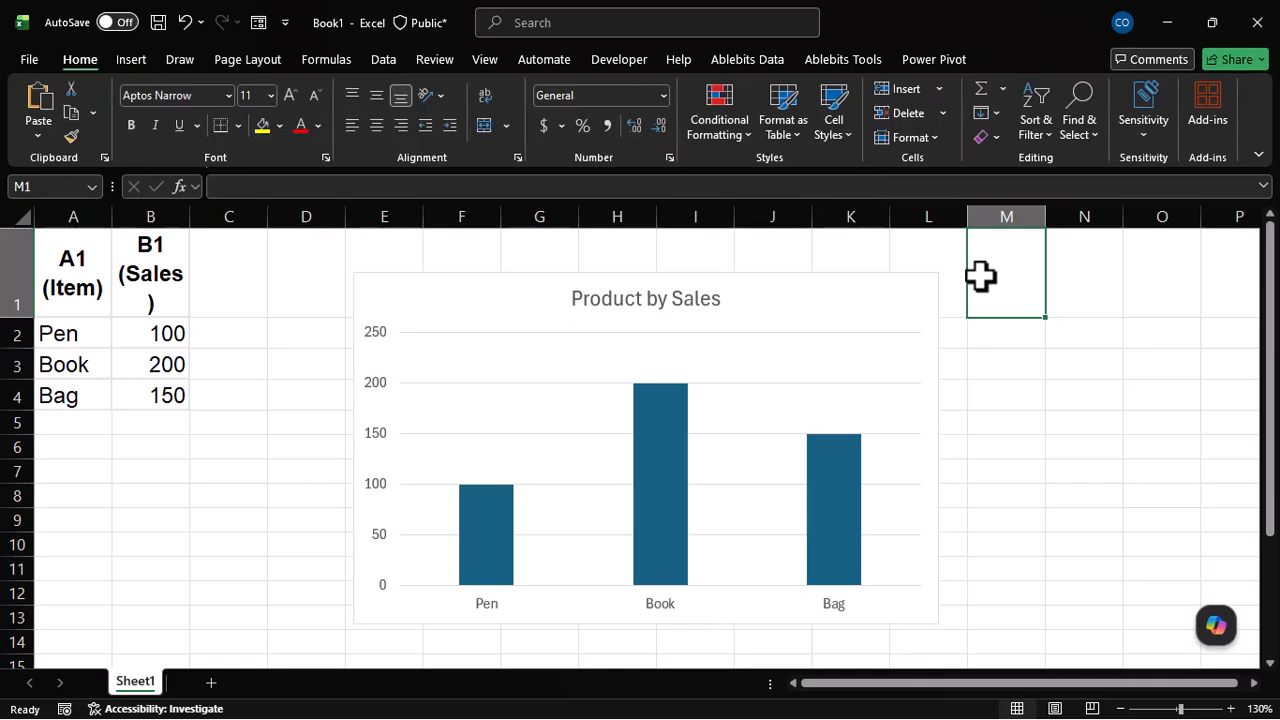
Step: Add a new worksheet and copy the Exercise 2 week and visitors table from the lesson into it, starting at cell A1
left_click(211, 682)
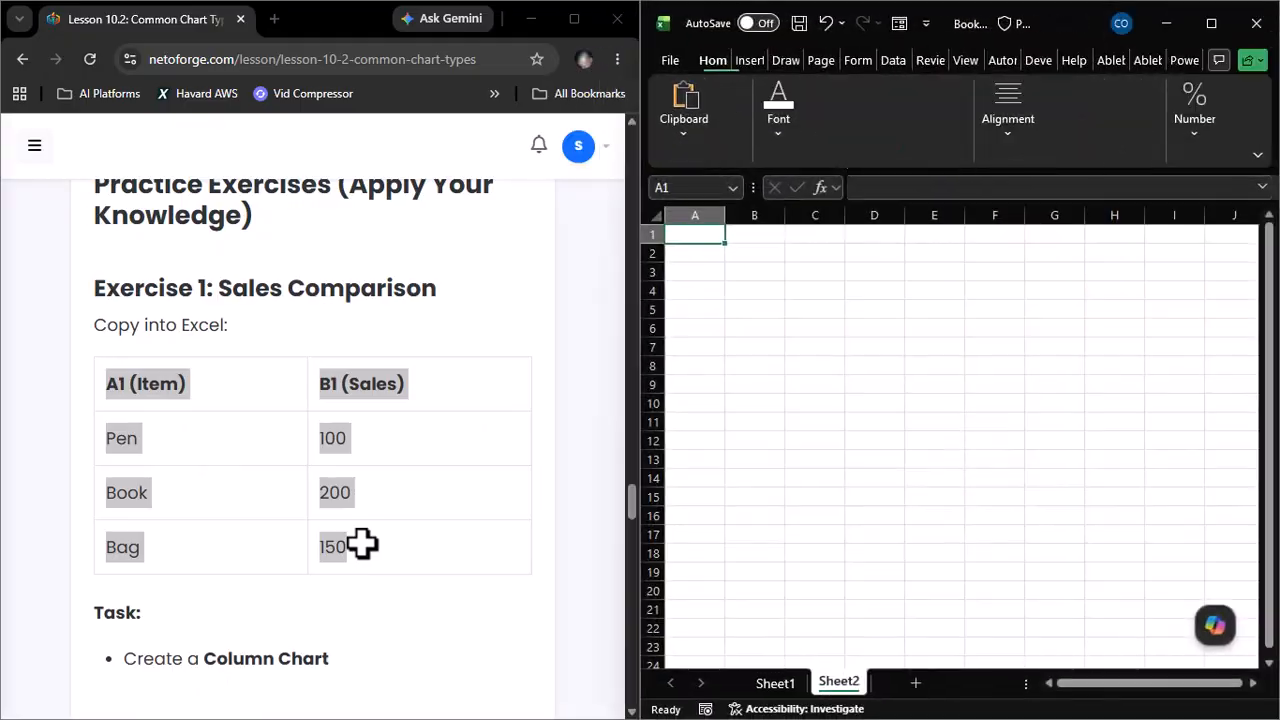
left_click(407, 554)
scroll(407, 554, "down", 2)
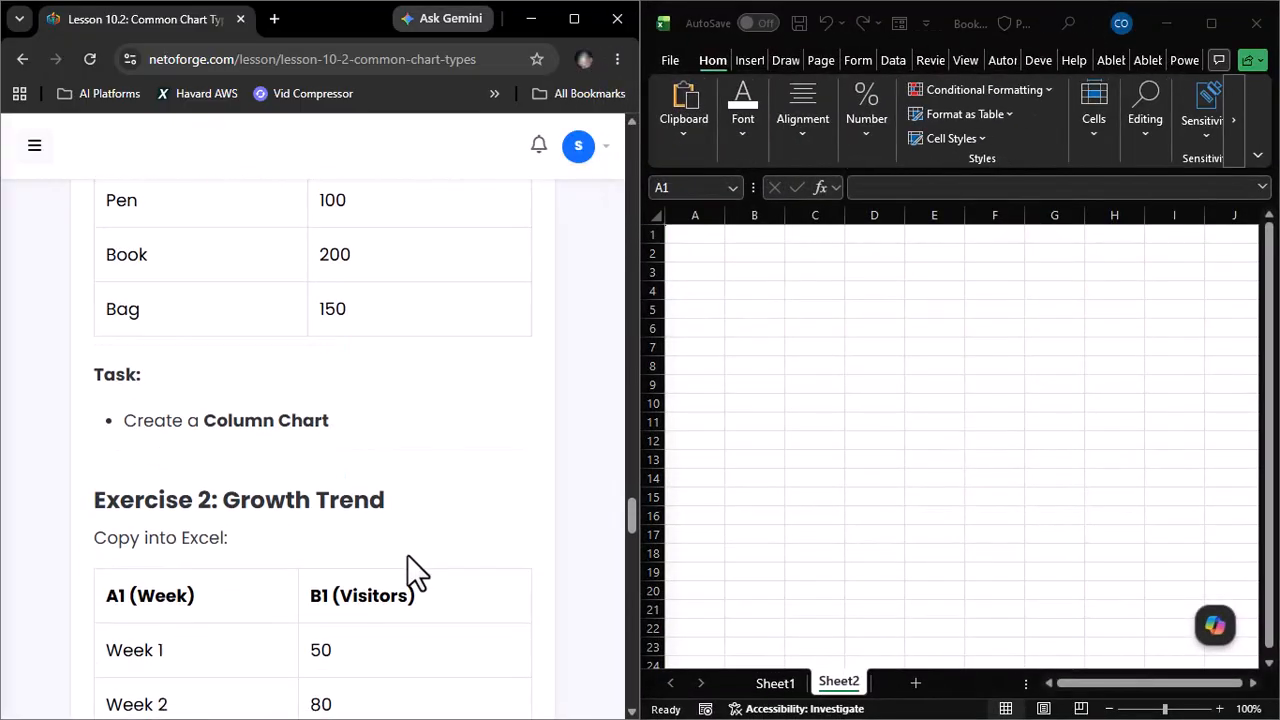
scroll(407, 554, "down", 2)
scroll(407, 554, "down", 1)
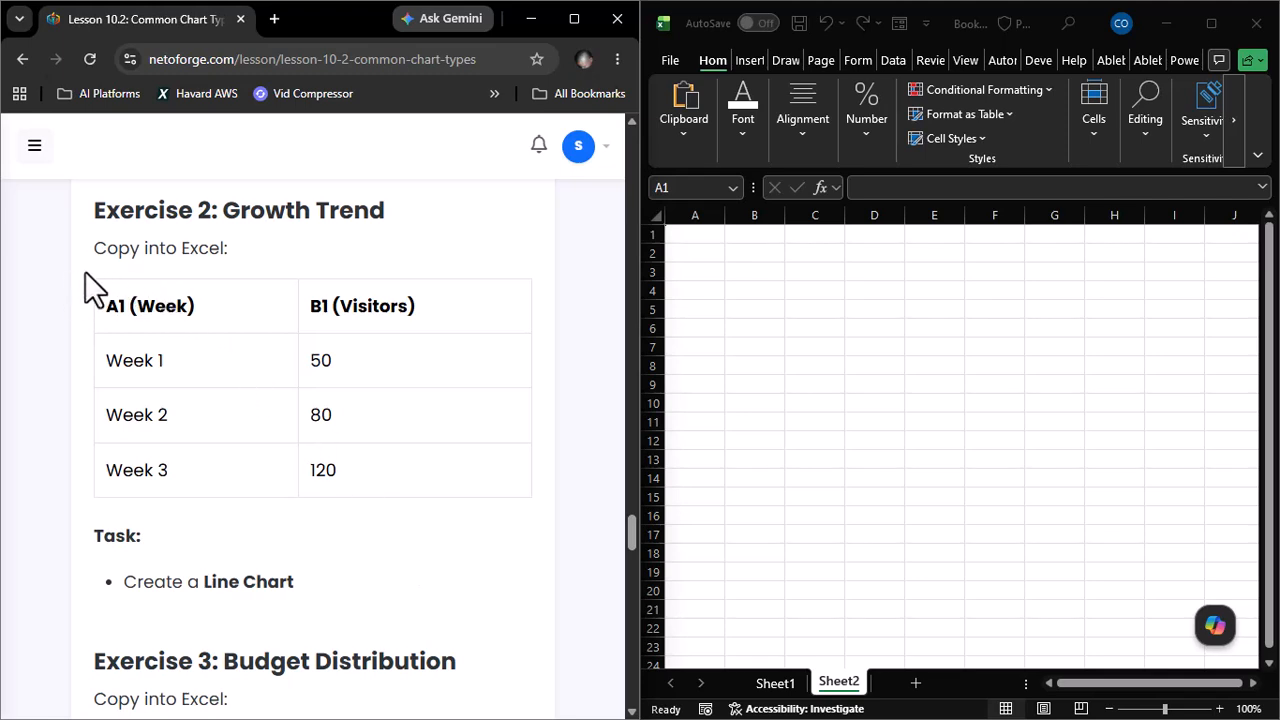
left_click_drag(98, 300, 357, 470)
key("ctrl+c")
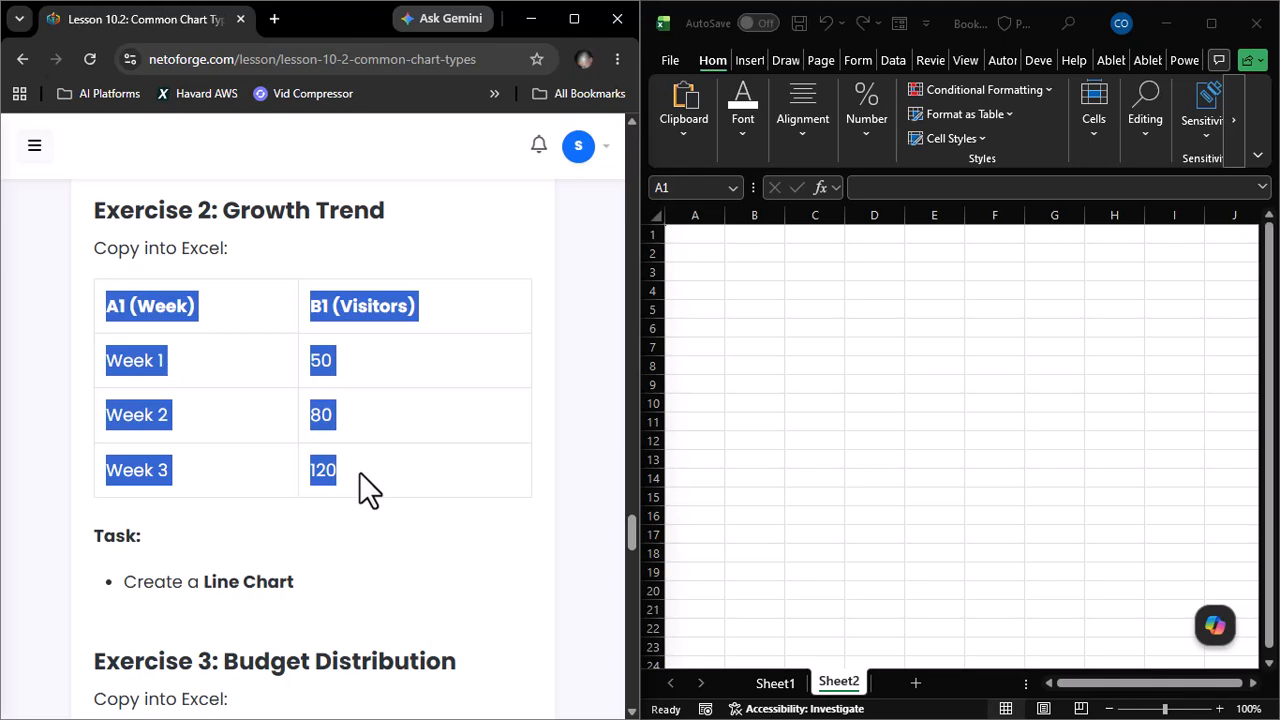
left_click(731, 272)
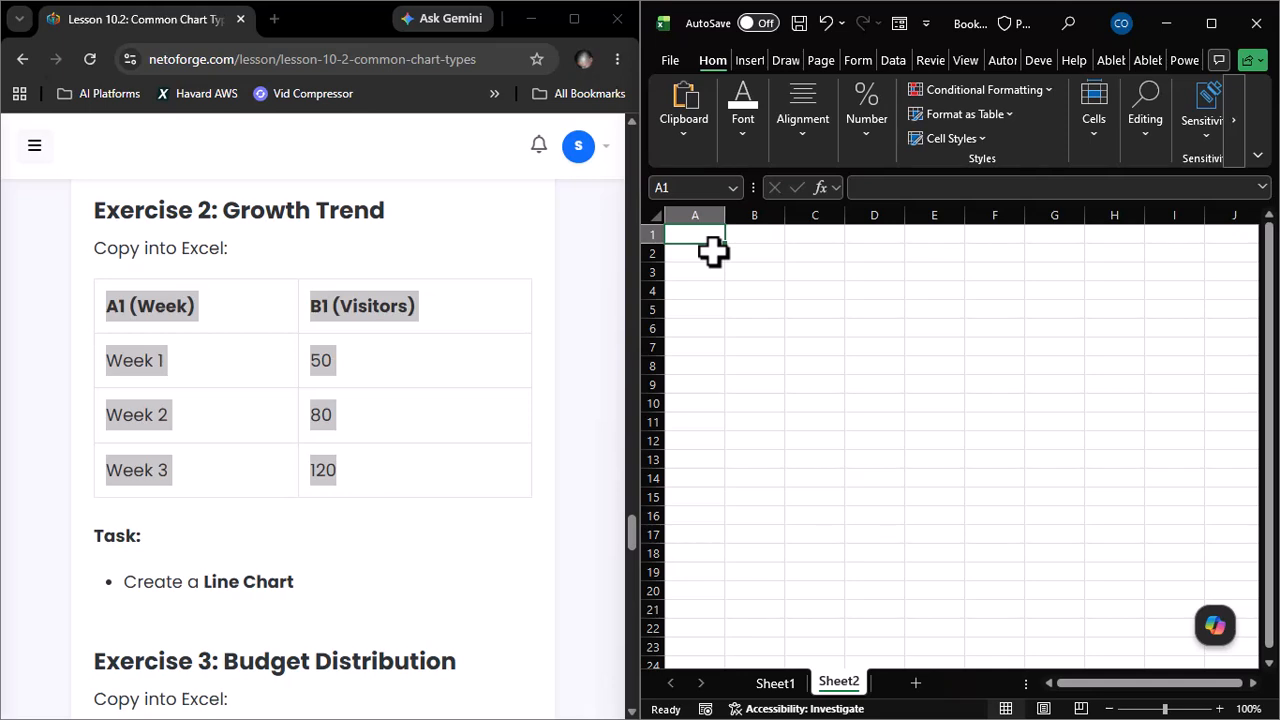
key("ctrl+v")
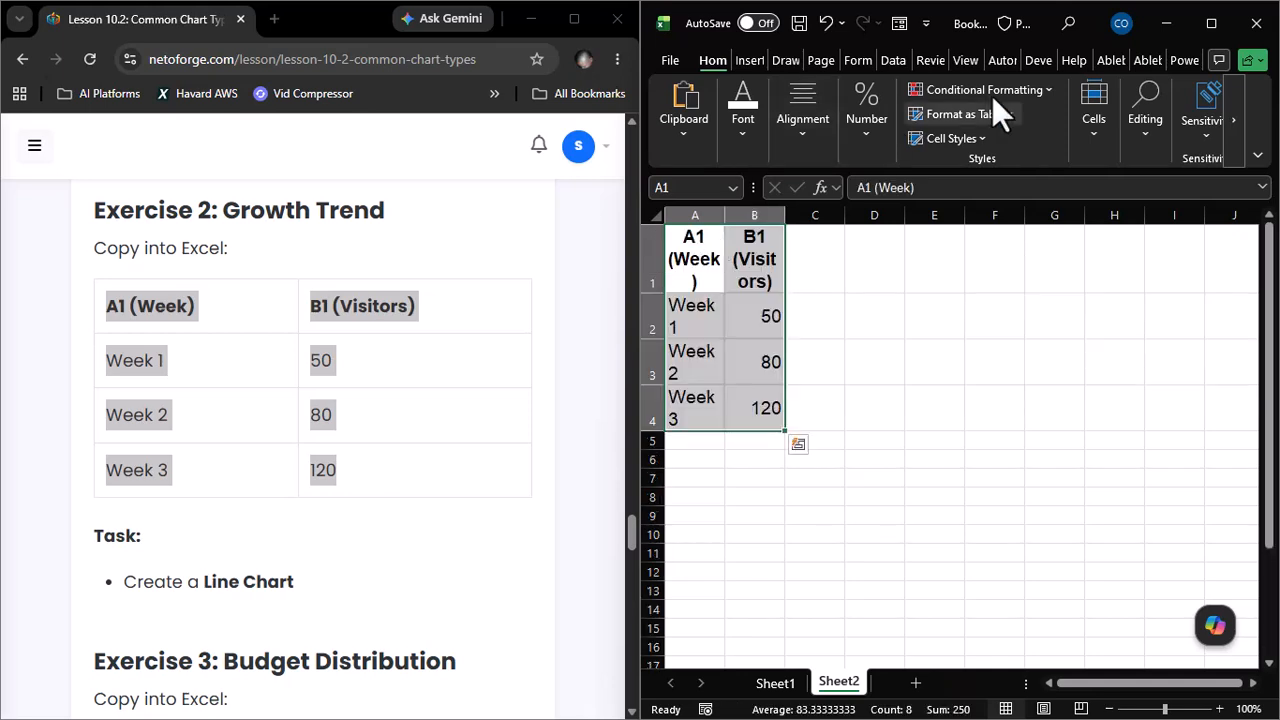
Step: Maximize the Excel window and set the worksheet zoom to 120%
left_click(1211, 24)
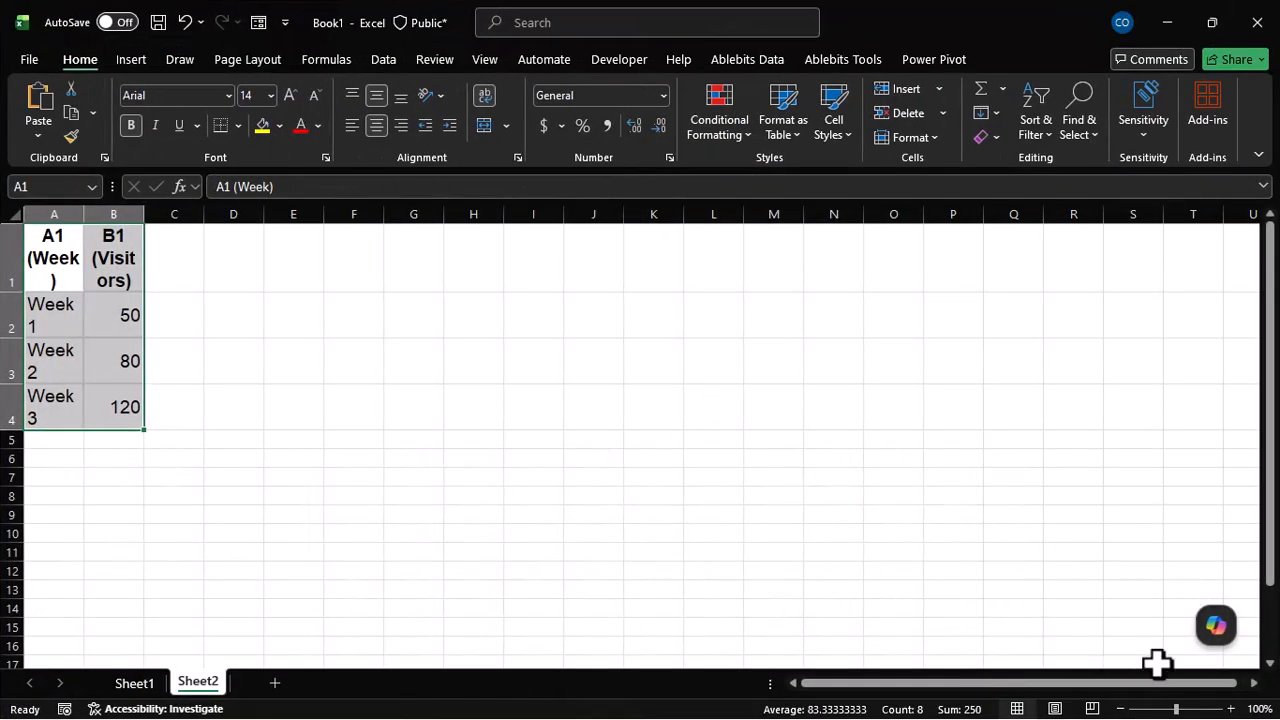
left_click(1231, 708)
left_click(1231, 708)
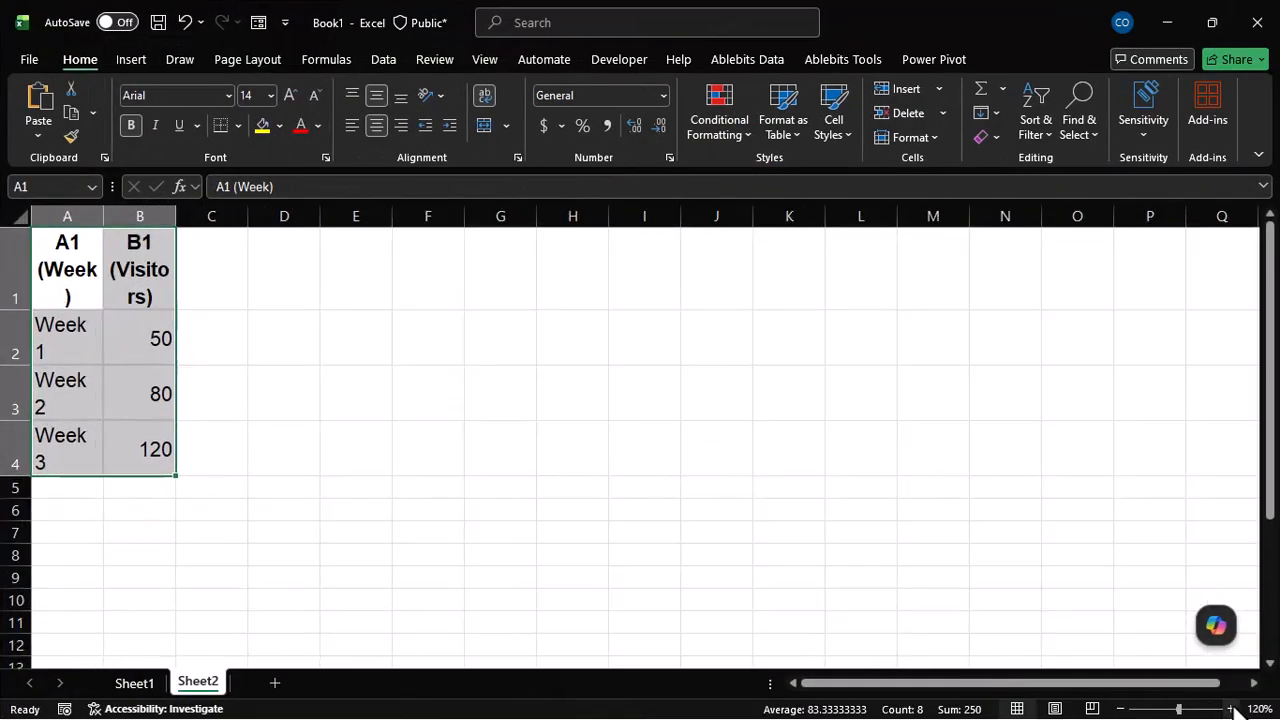
Step: Insert a 2-D line chart from the week and visitors data in A2:B4
left_click_drag(63, 331, 149, 446)
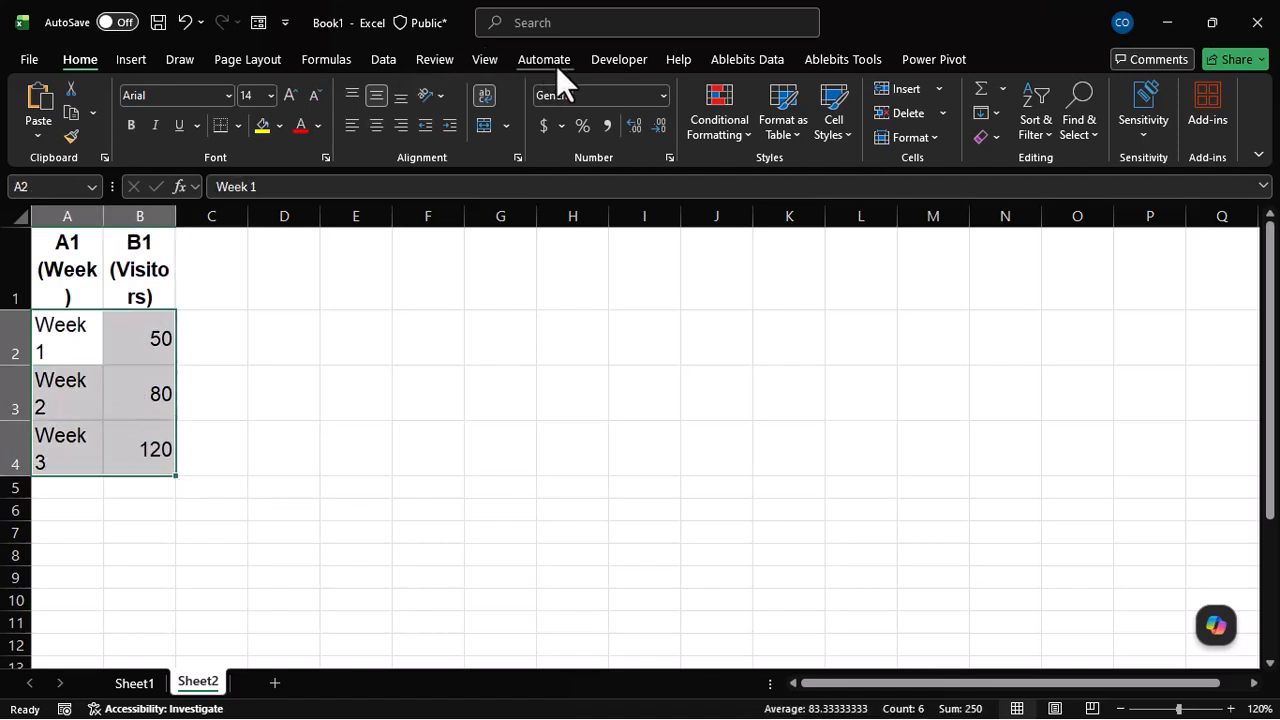
left_click(133, 59)
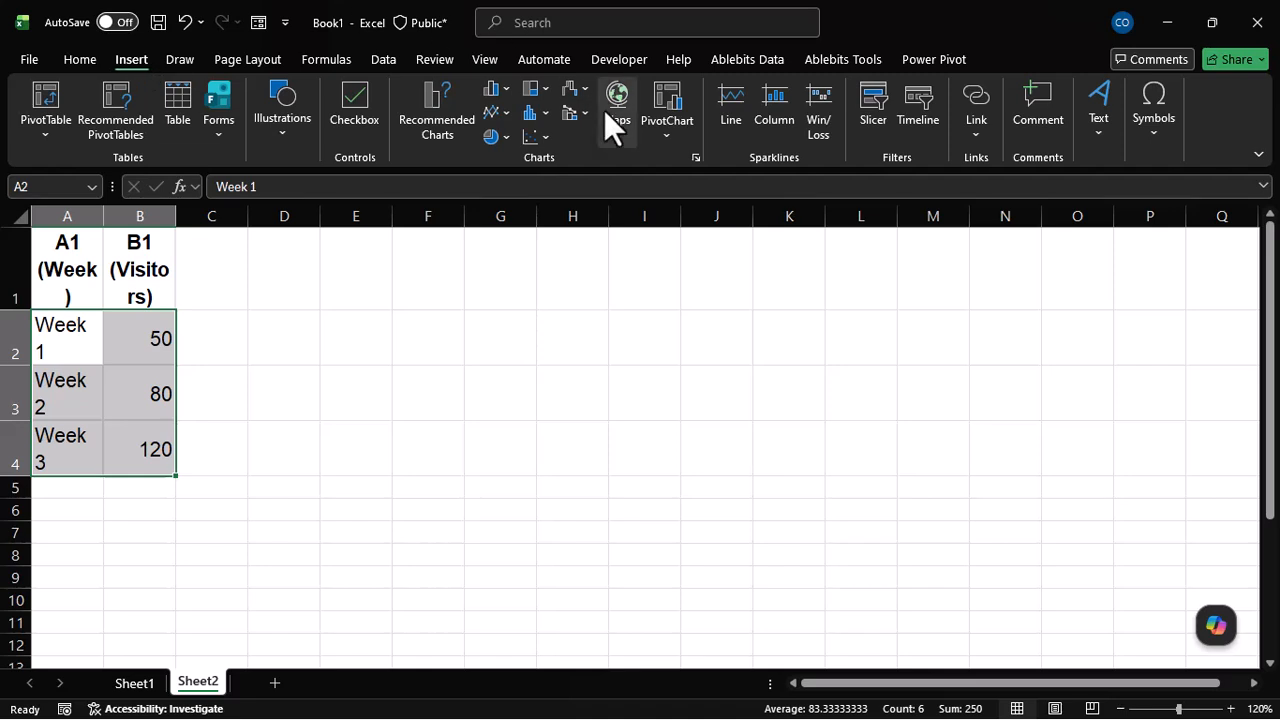
left_click(500, 114)
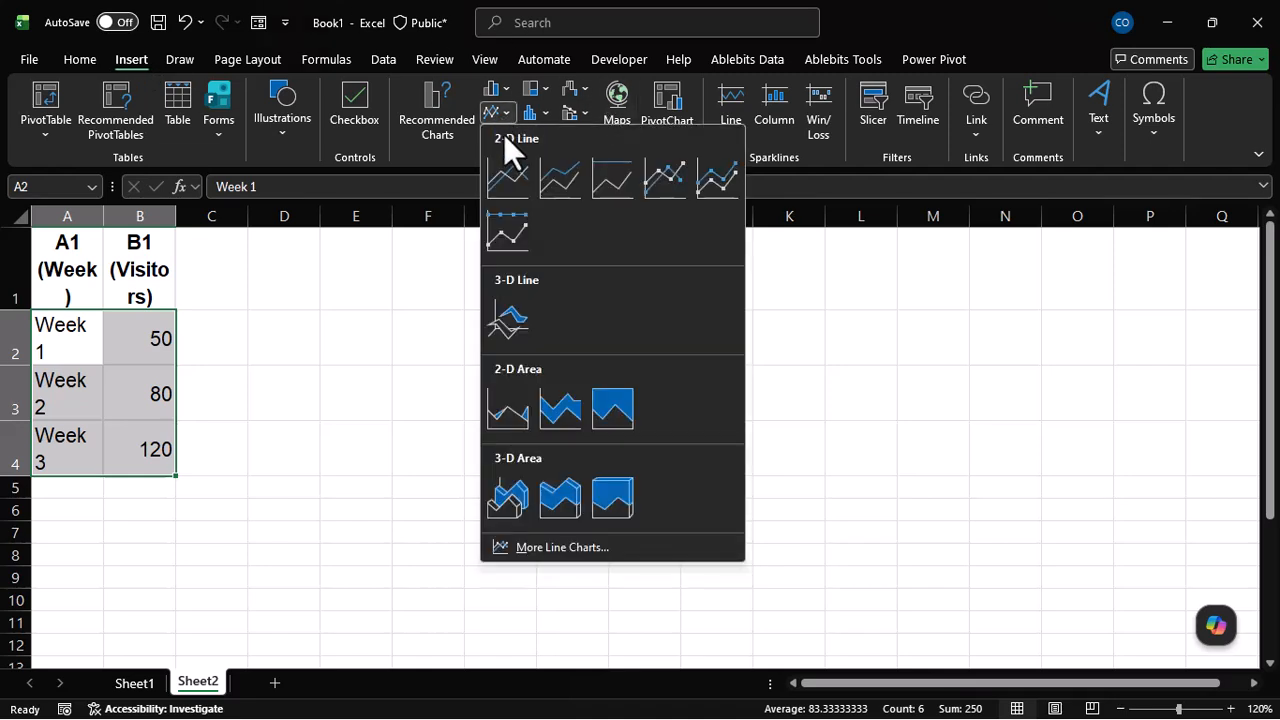
left_click(509, 176)
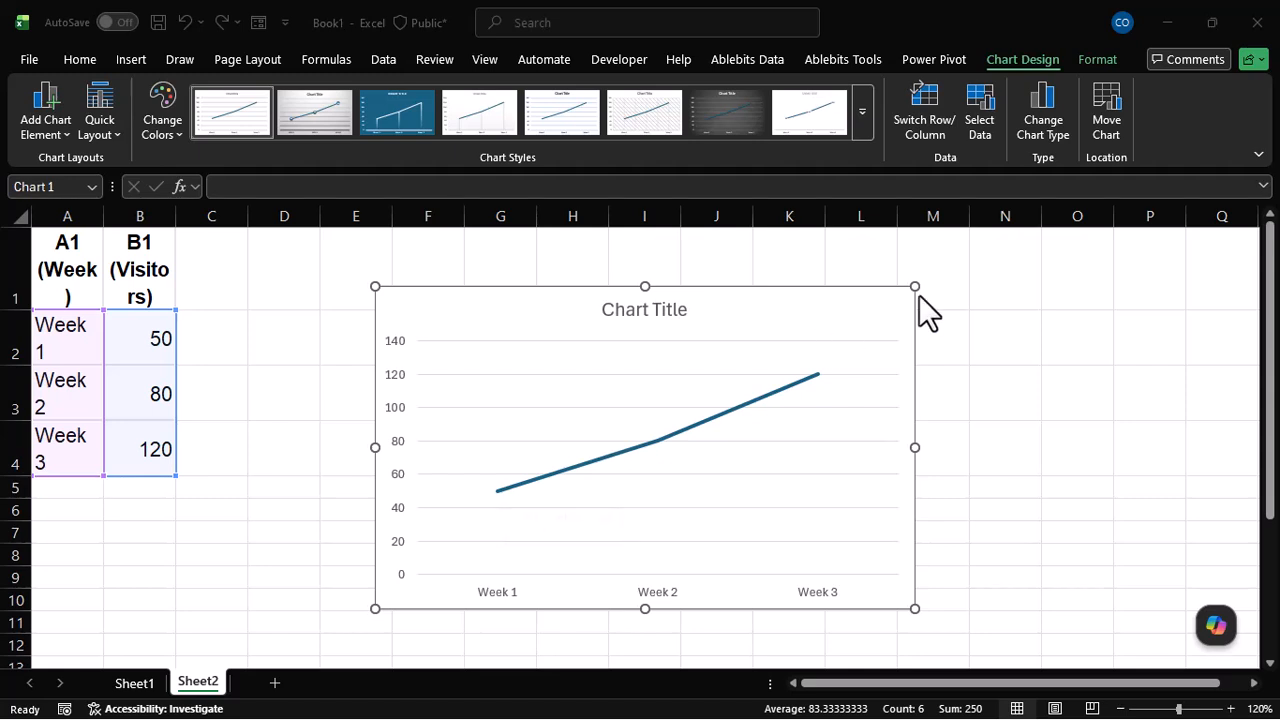
Step: Try showing a data table beneath the line chart, and remove it again
left_click(984, 314)
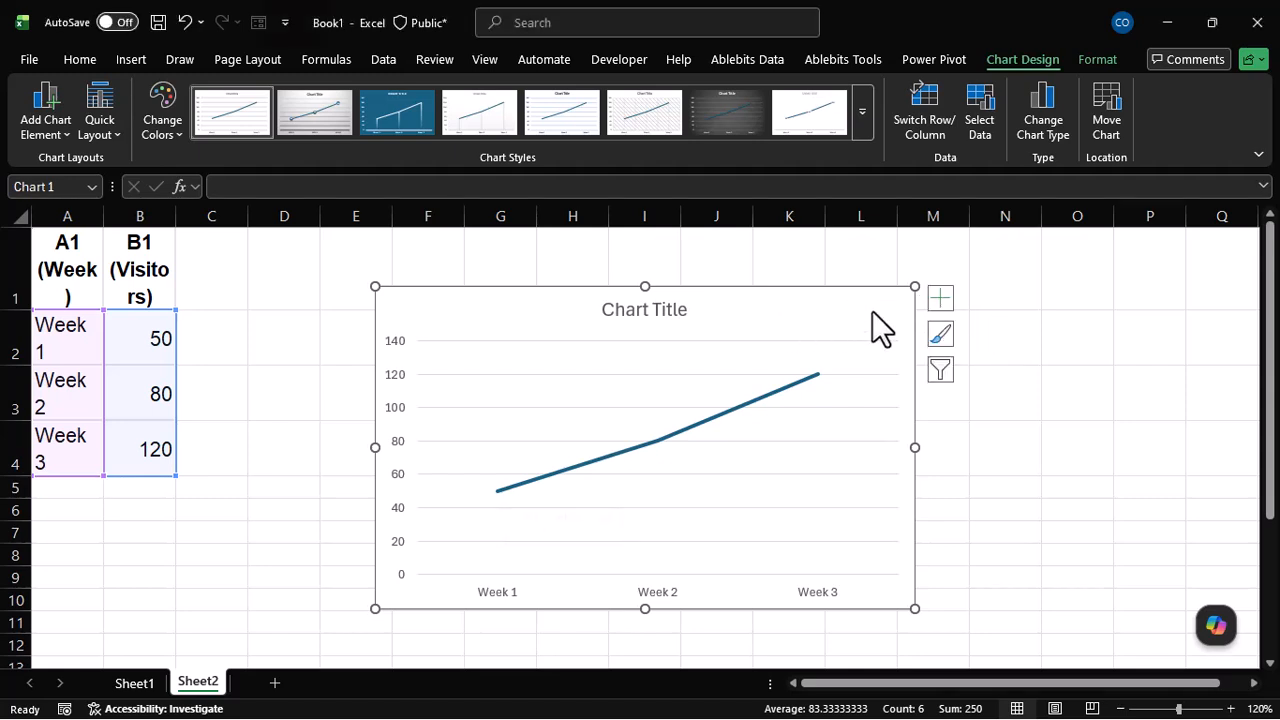
left_click(950, 296)
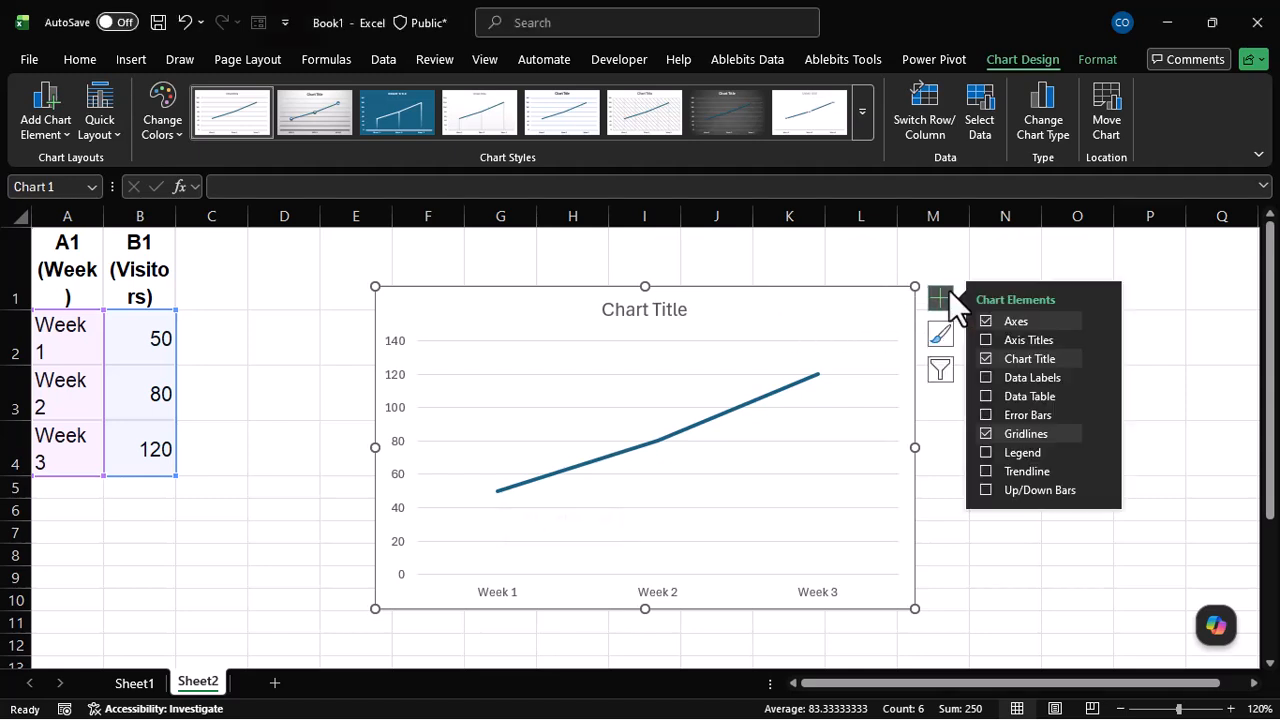
left_click(981, 396)
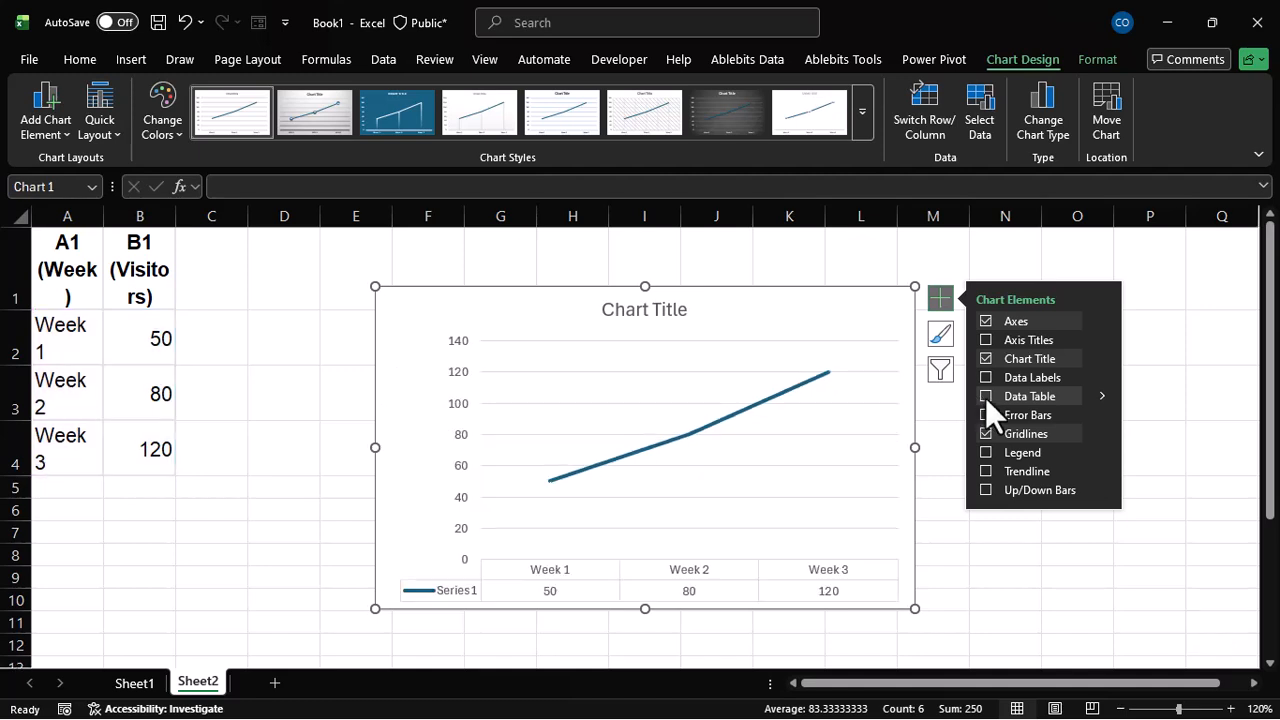
mouse_move(1107, 394)
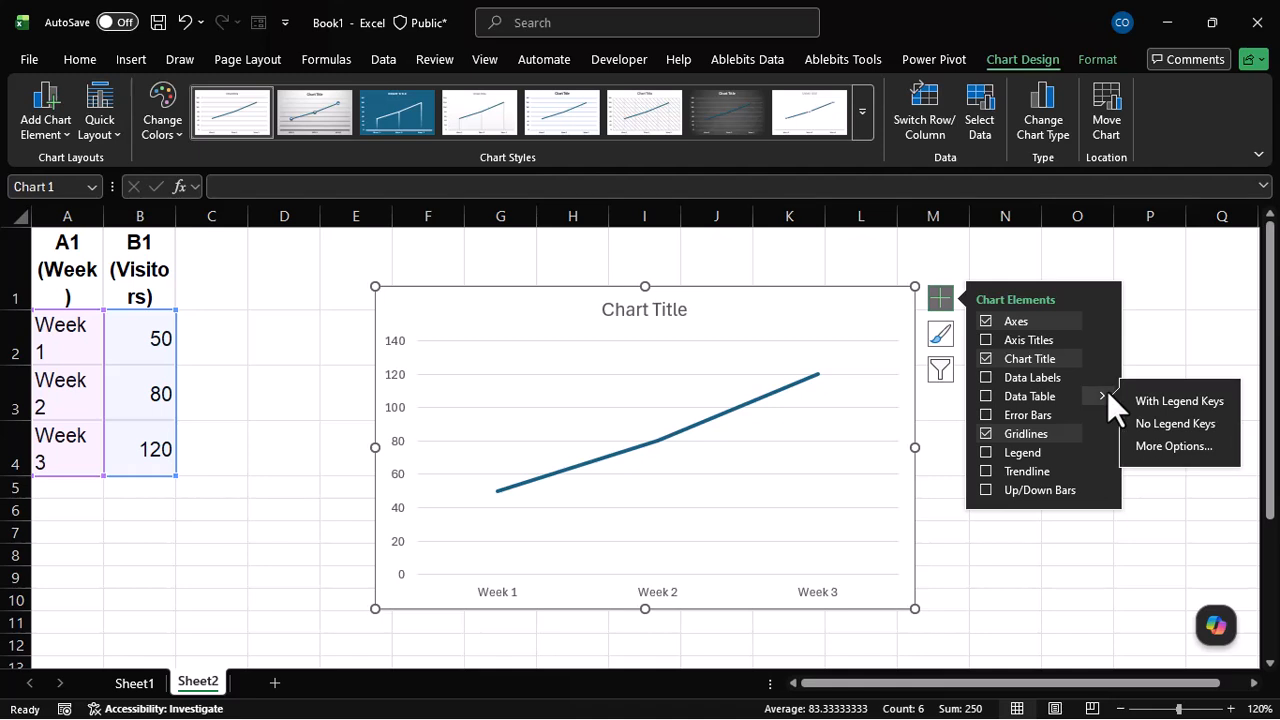
left_click(797, 403)
left_click(986, 396)
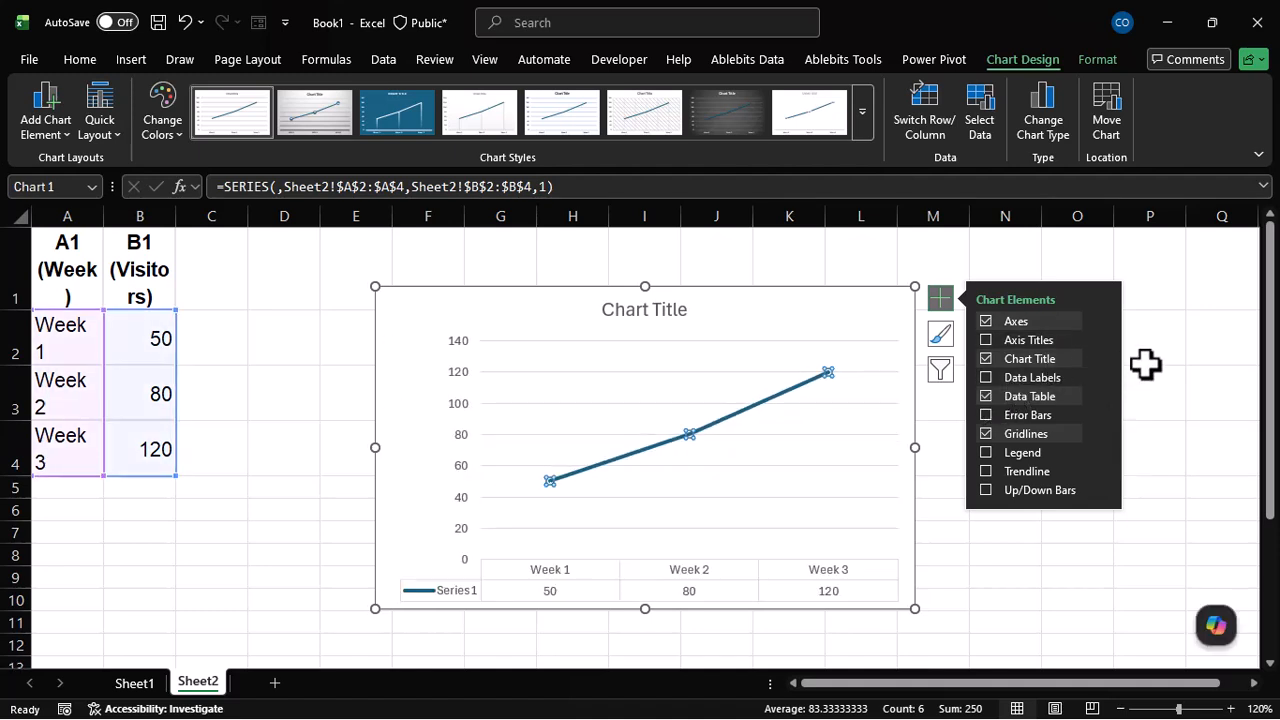
left_click(980, 396)
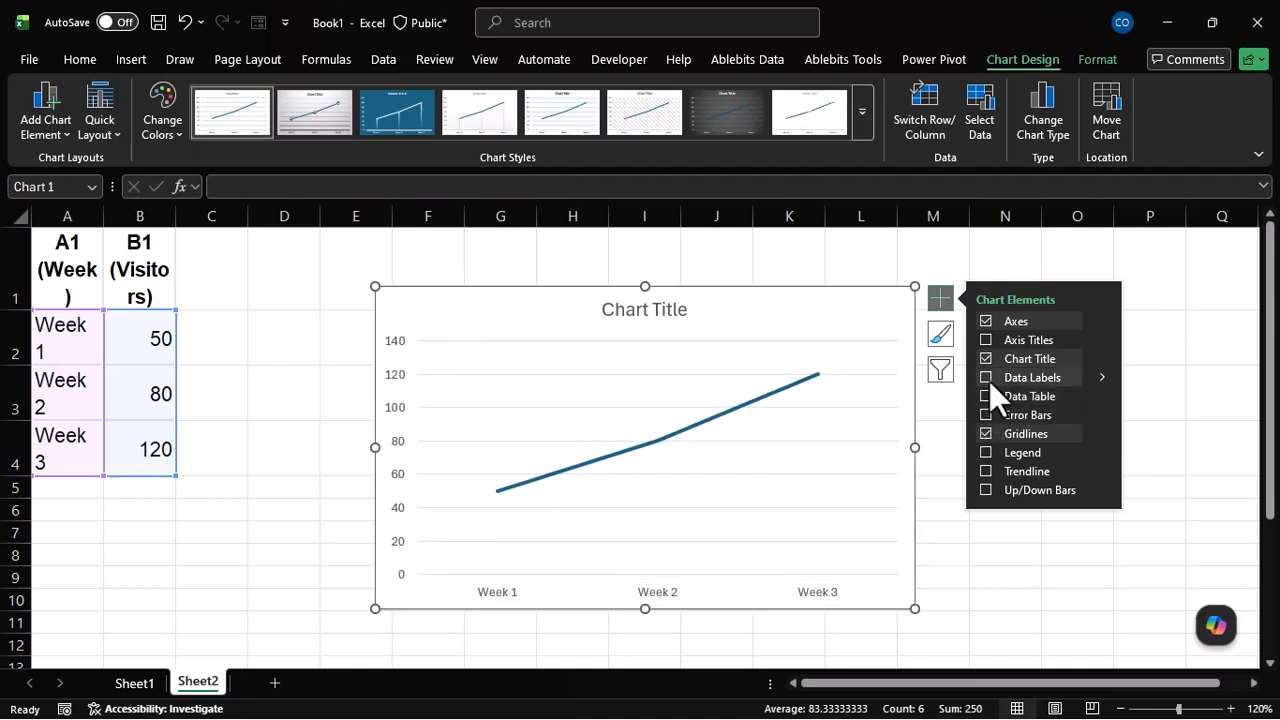
Step: Add data labels to the line chart's points and select the chart title
left_click(984, 377)
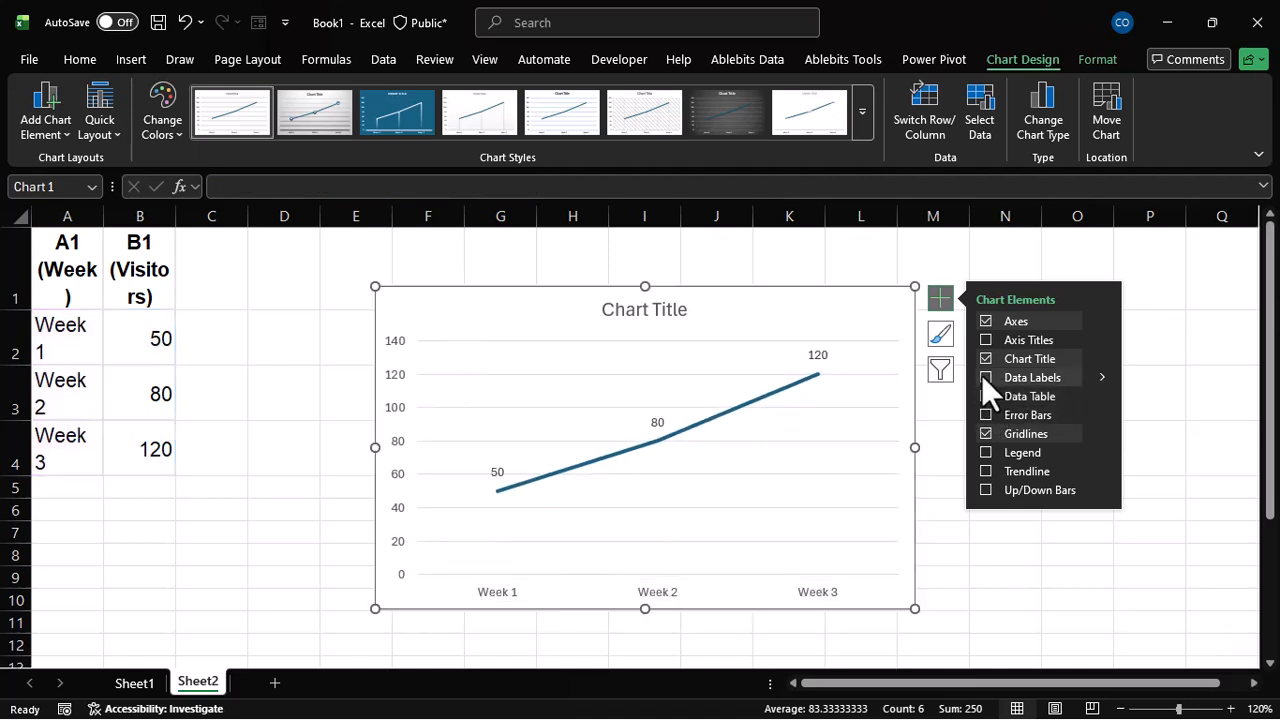
left_click(1199, 319)
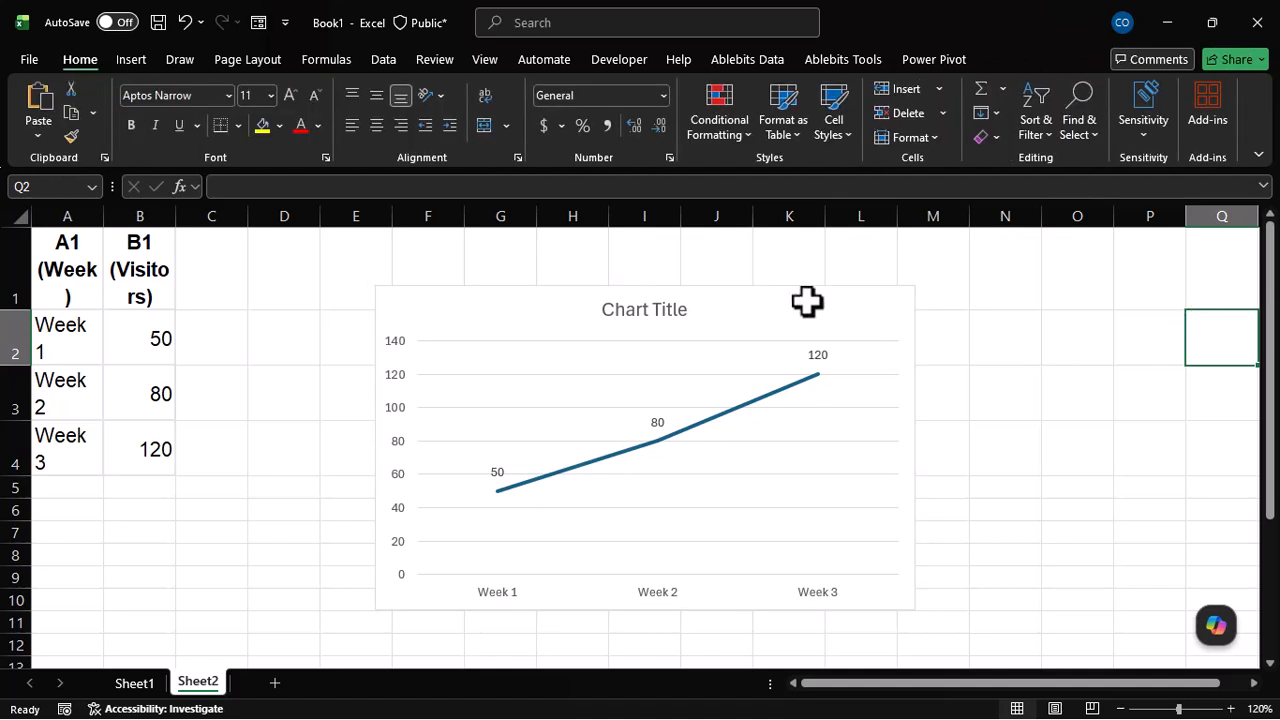
left_click(645, 317)
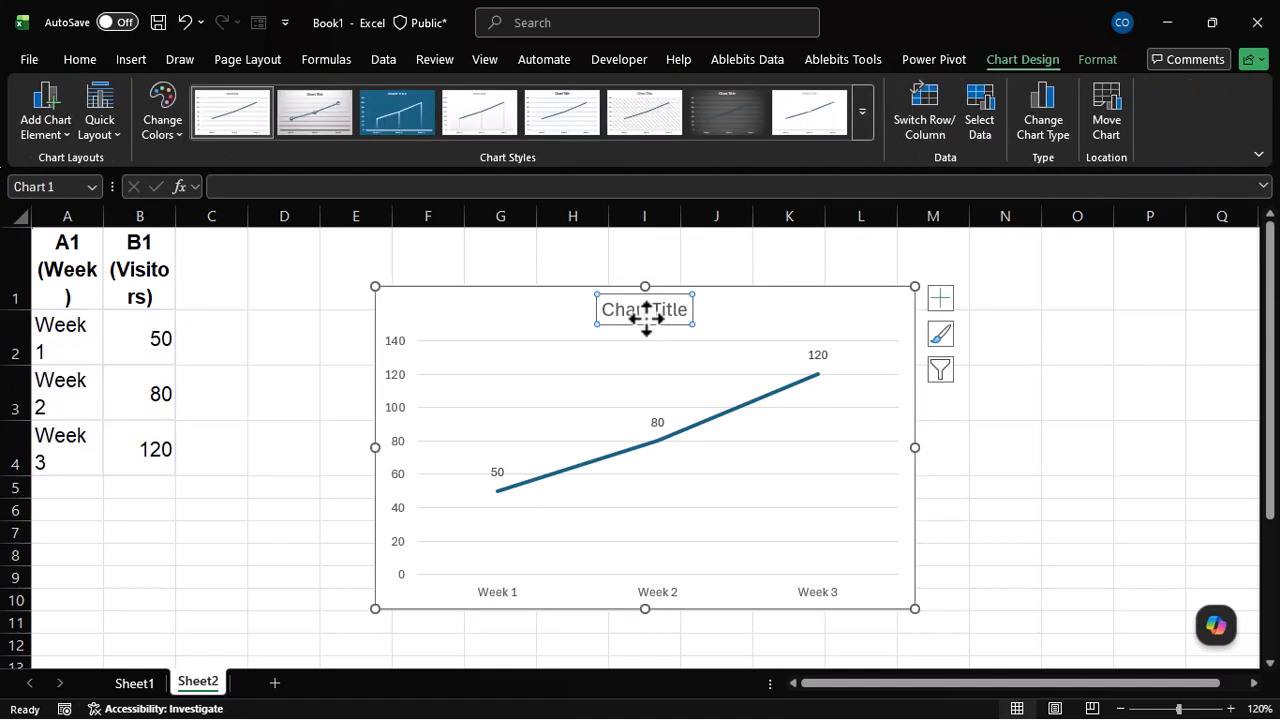
Step: Add another new worksheet and copy the Exercise 3 category and amount table from the lesson into it, starting at cell A1
left_click(274, 682)
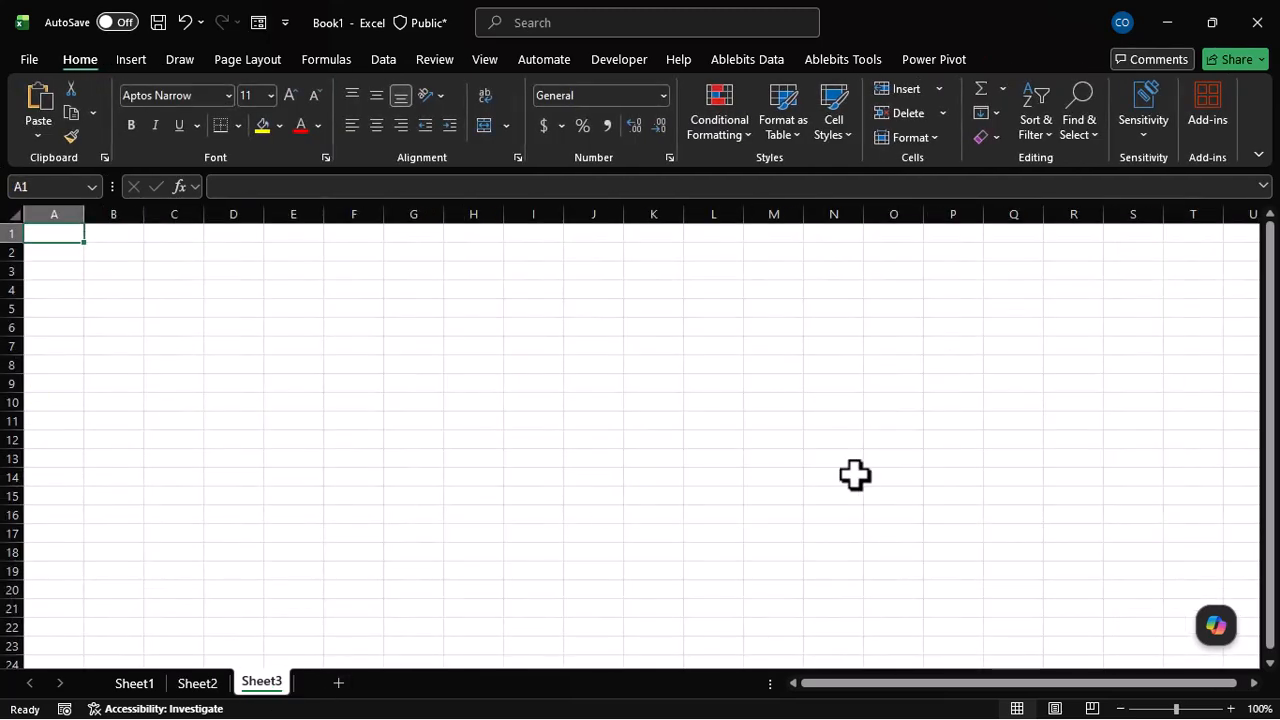
key("super+Right")
left_click(473, 531)
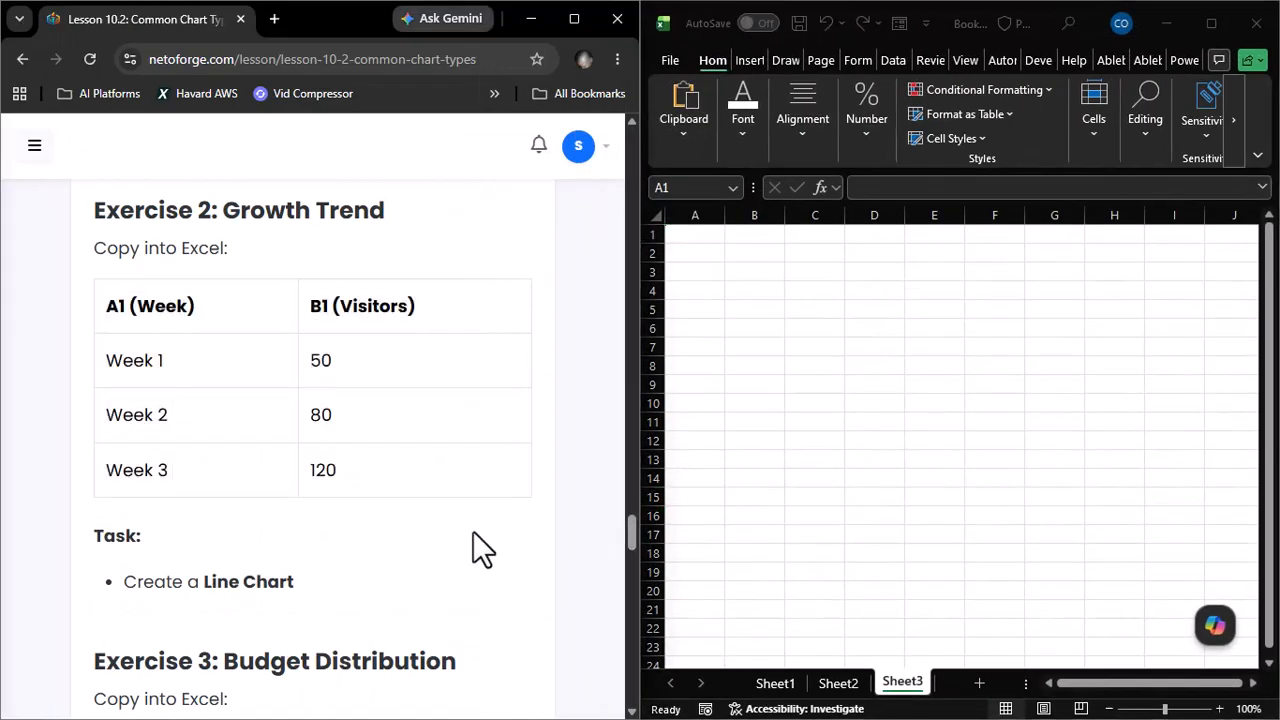
scroll(473, 531, "down", 3)
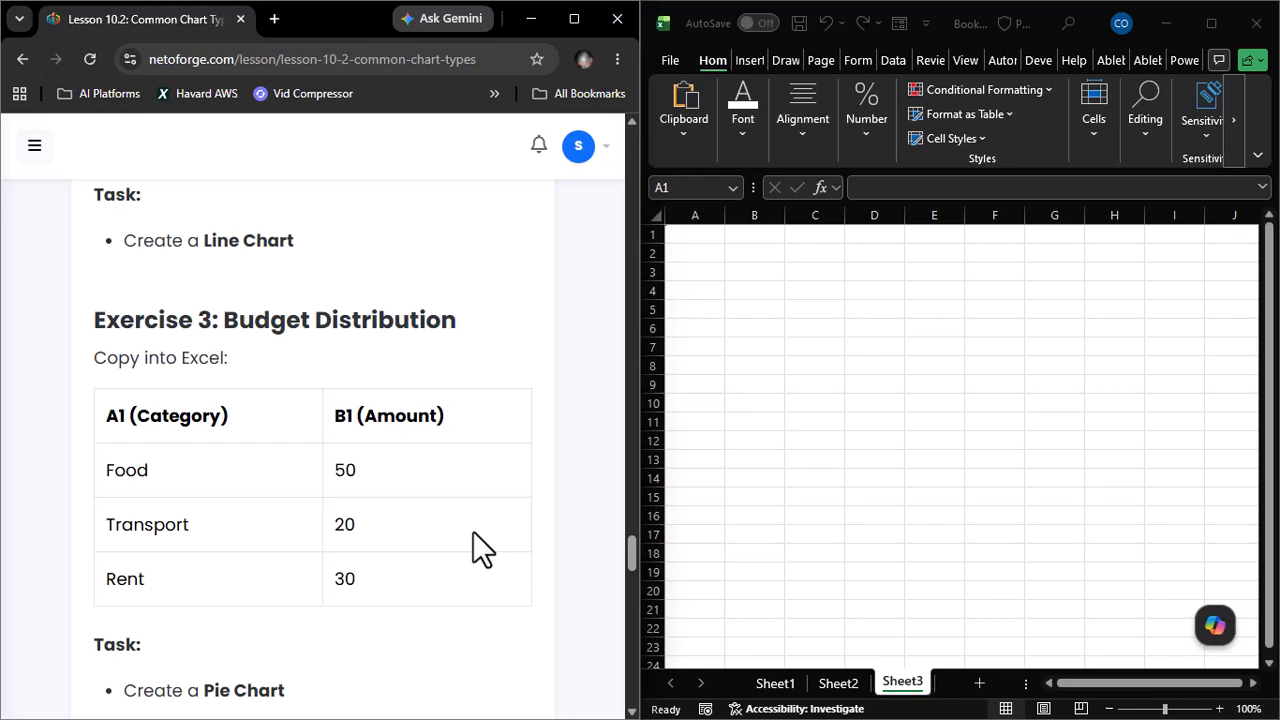
scroll(473, 531, "down", 1)
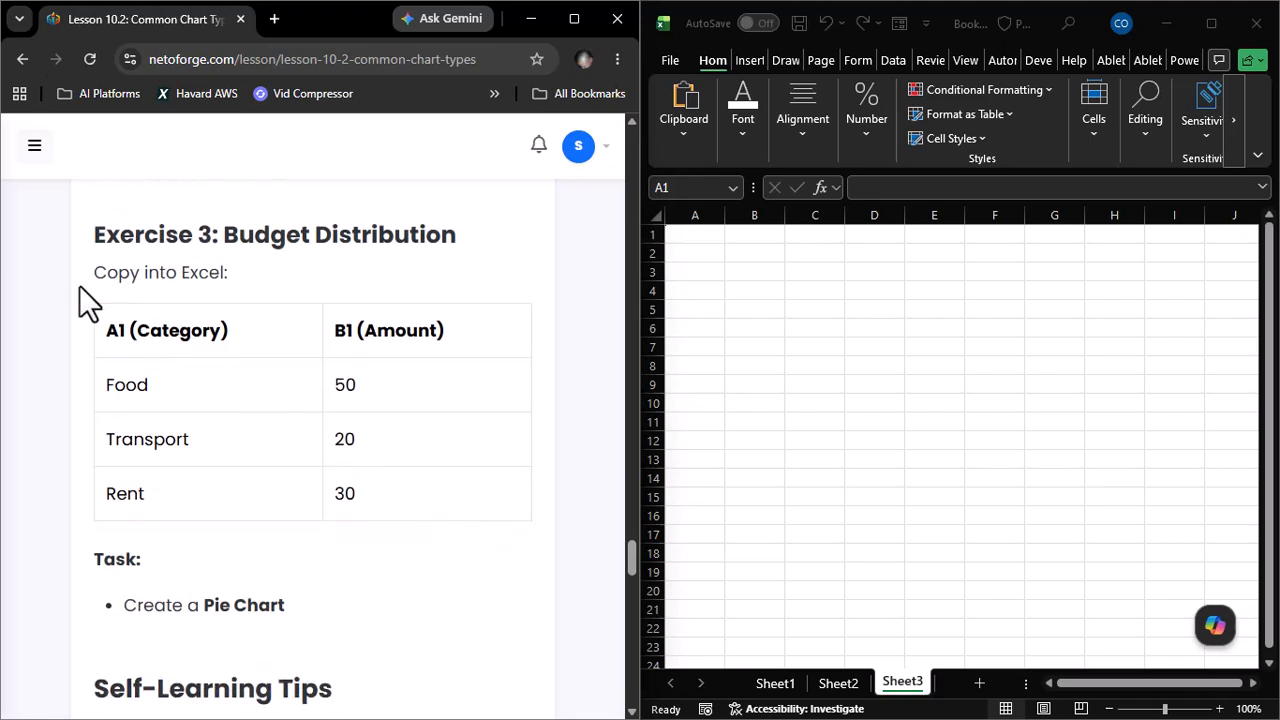
left_click_drag(104, 320, 359, 496)
key("ctrl+c")
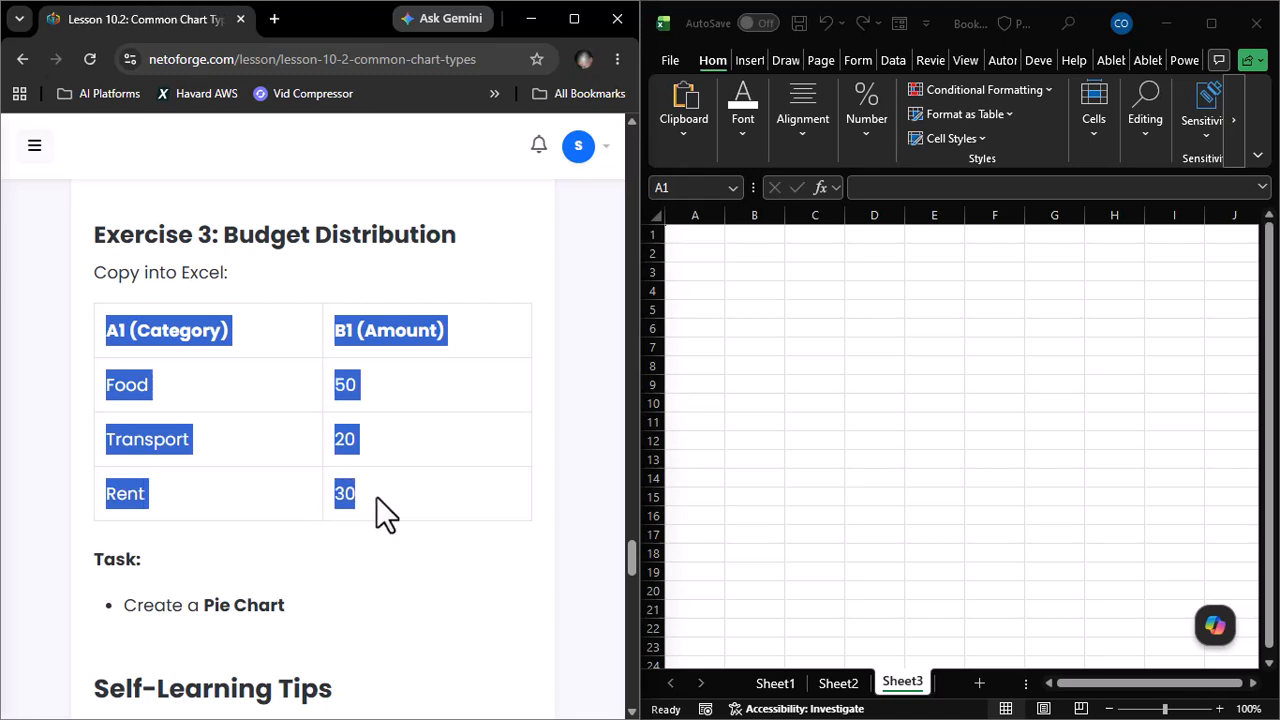
left_click(784, 317)
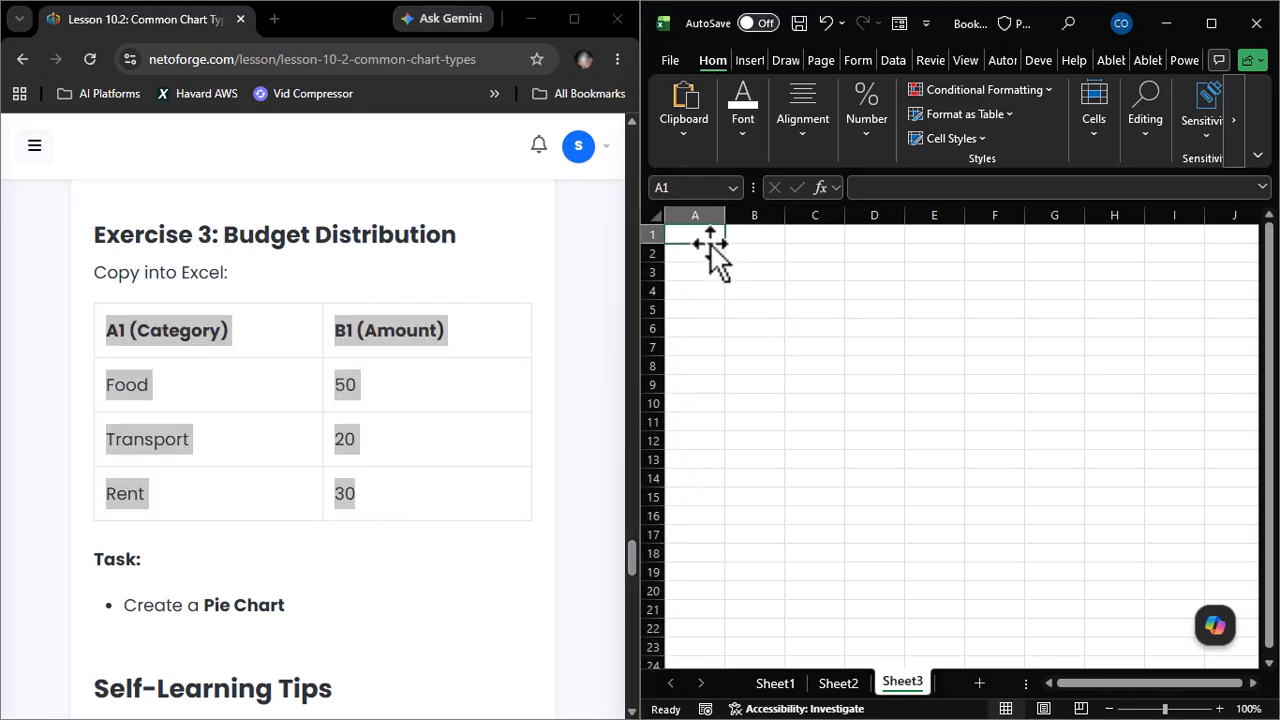
key("ctrl+v")
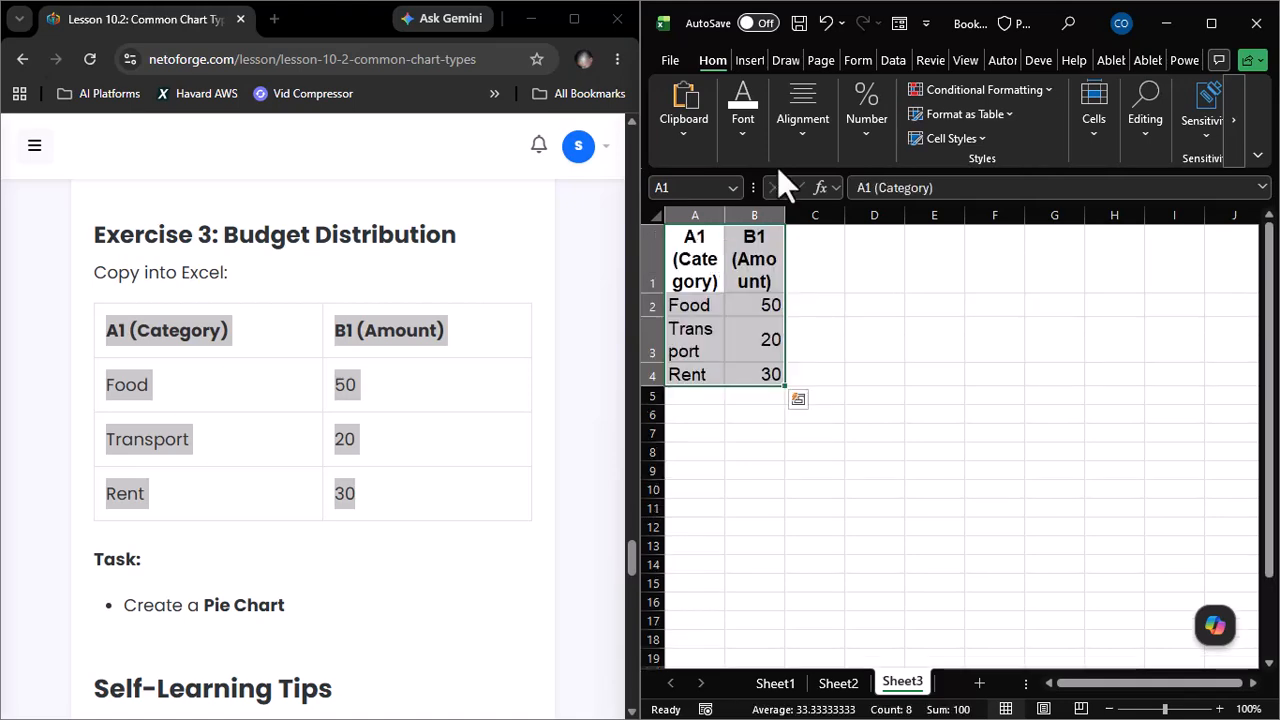
Step: Maximize the Excel window and insert a 2-D pie chart from the category and amount data in A2:B4
left_click(1216, 21)
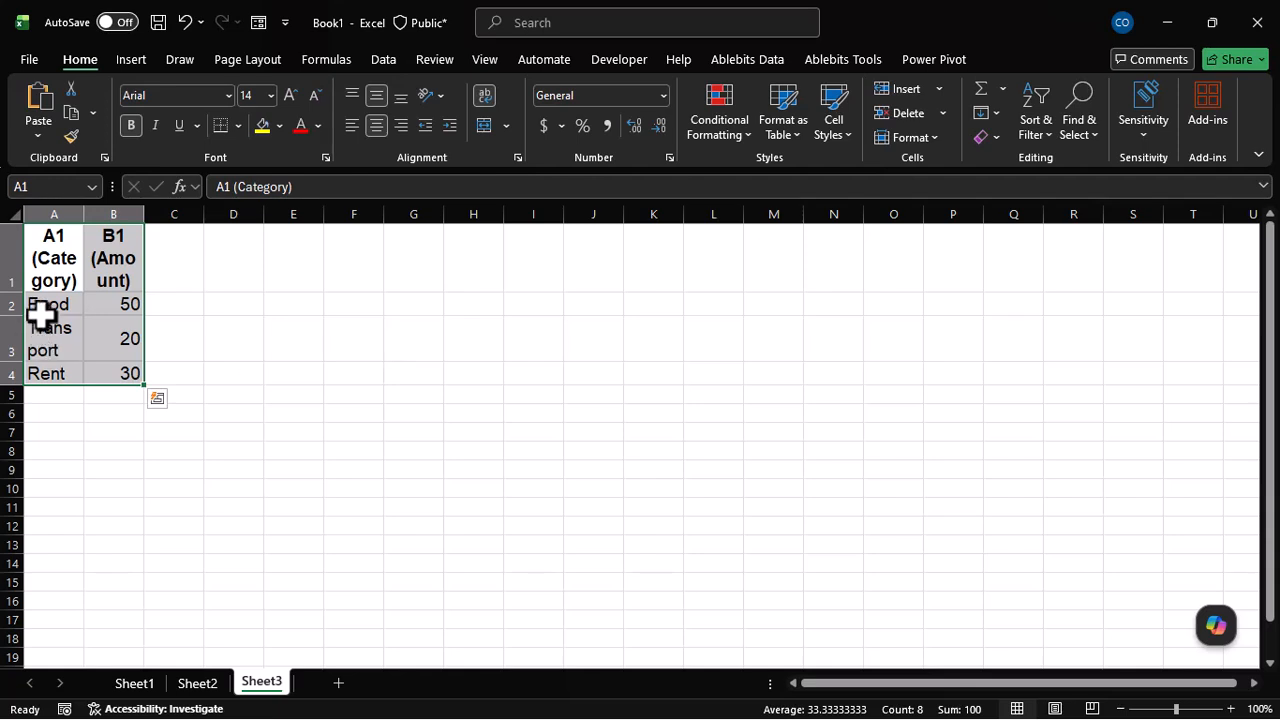
left_click_drag(40, 308, 125, 378)
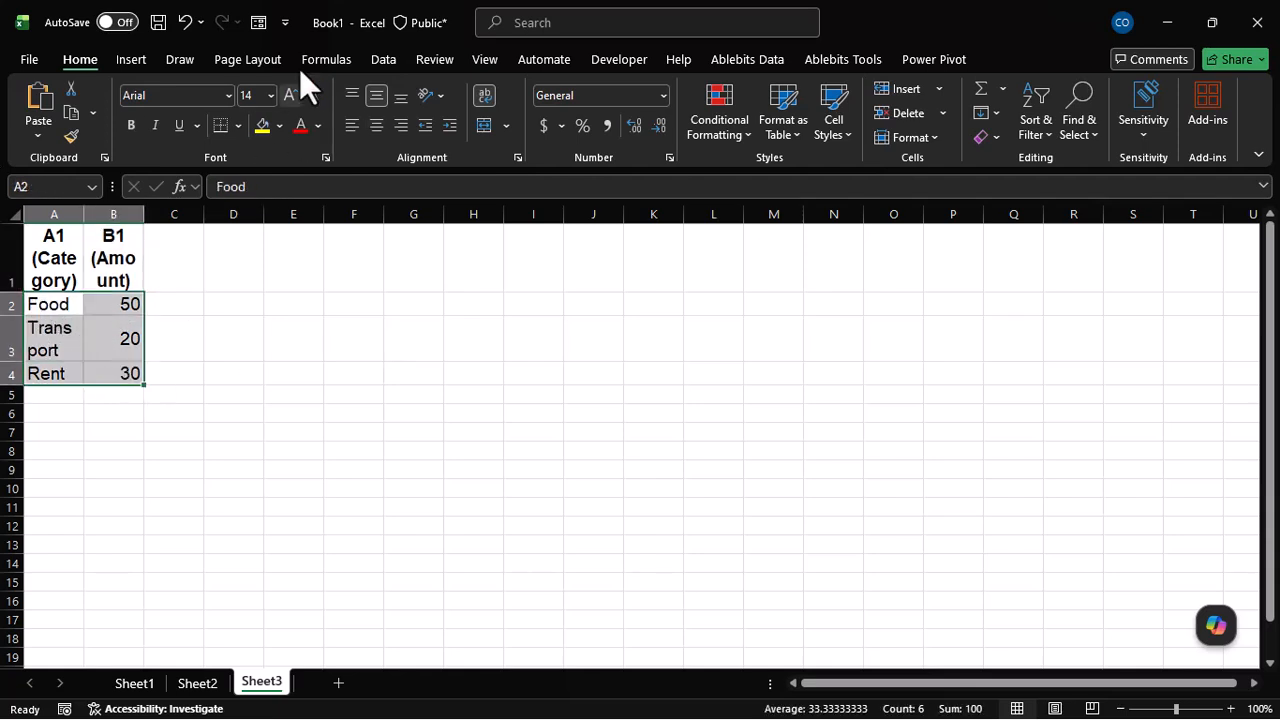
left_click(130, 59)
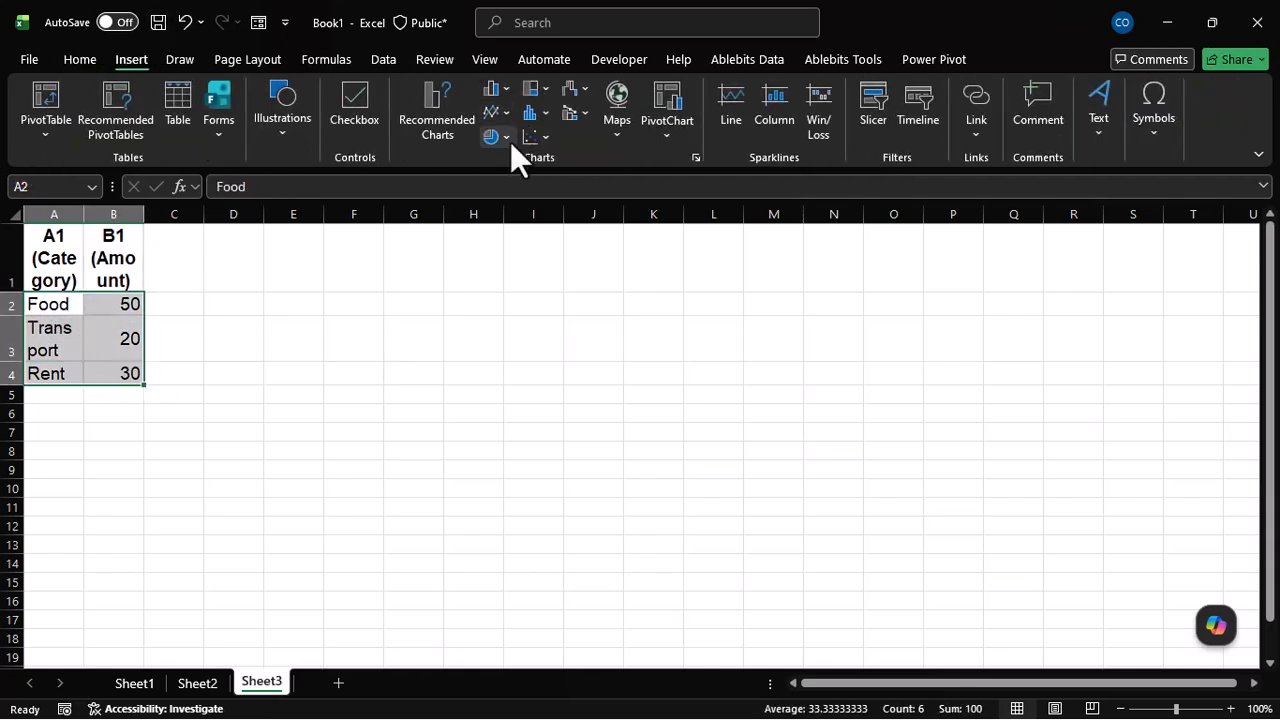
left_click(505, 138)
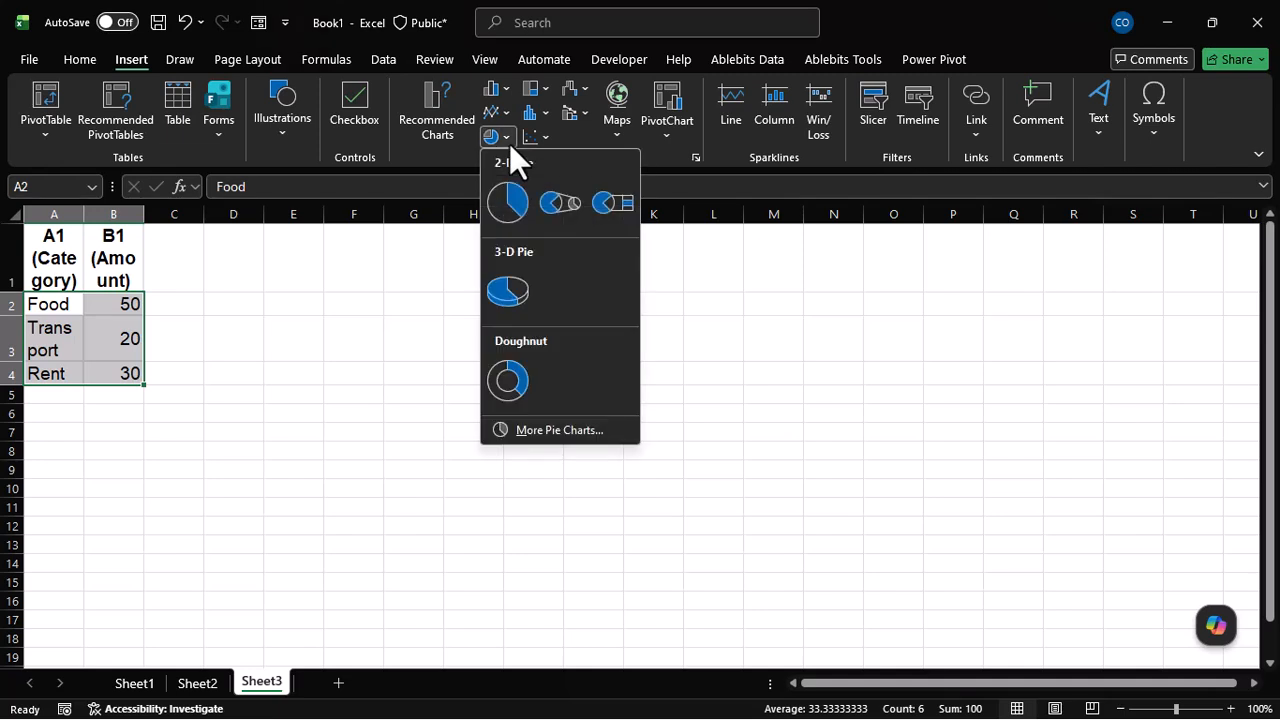
left_click(513, 203)
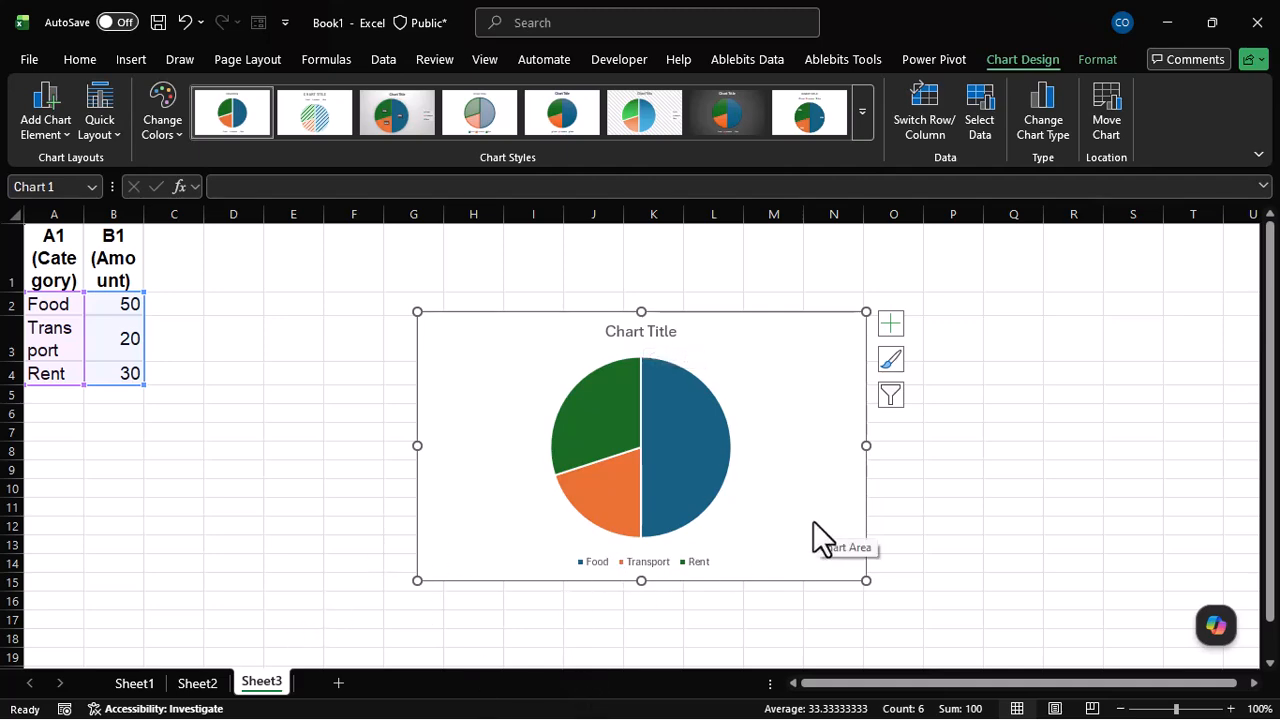
Step: Return to the lesson page beside the workbook and read the Self-Learning Tips and Learning Outcome sections
key("super+Right")
left_click(460, 602)
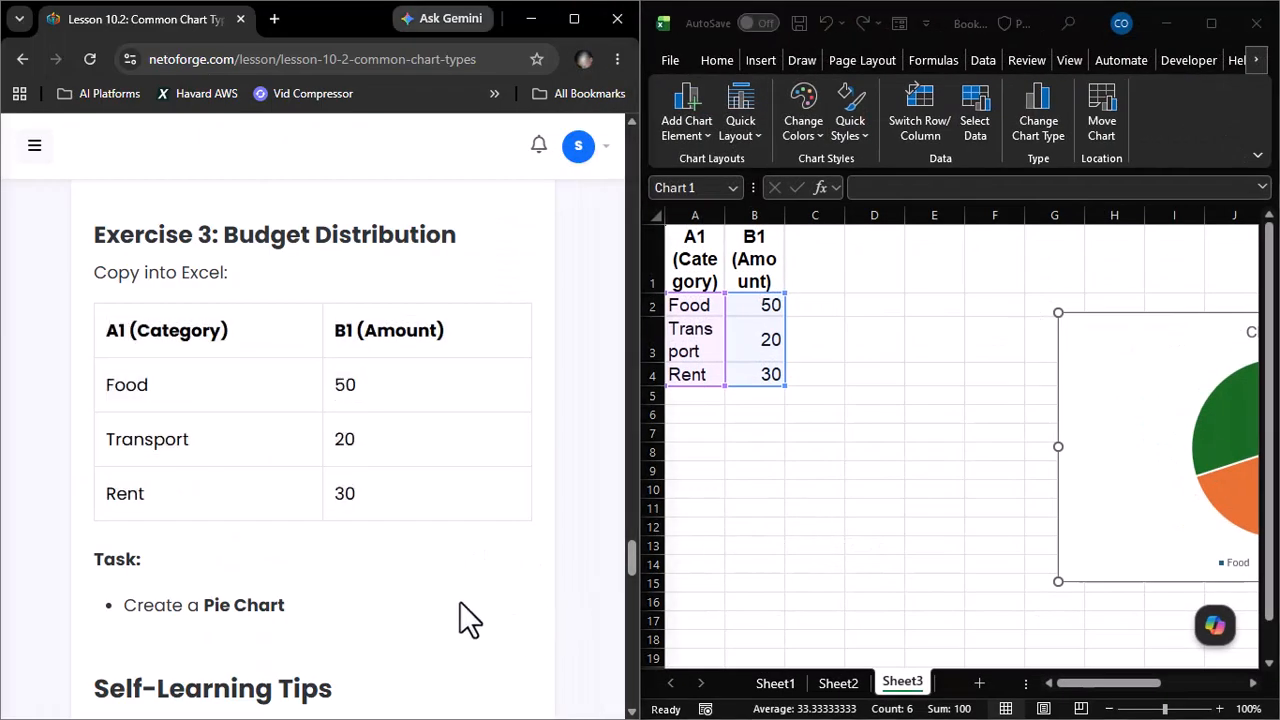
scroll(460, 601, "down", 3)
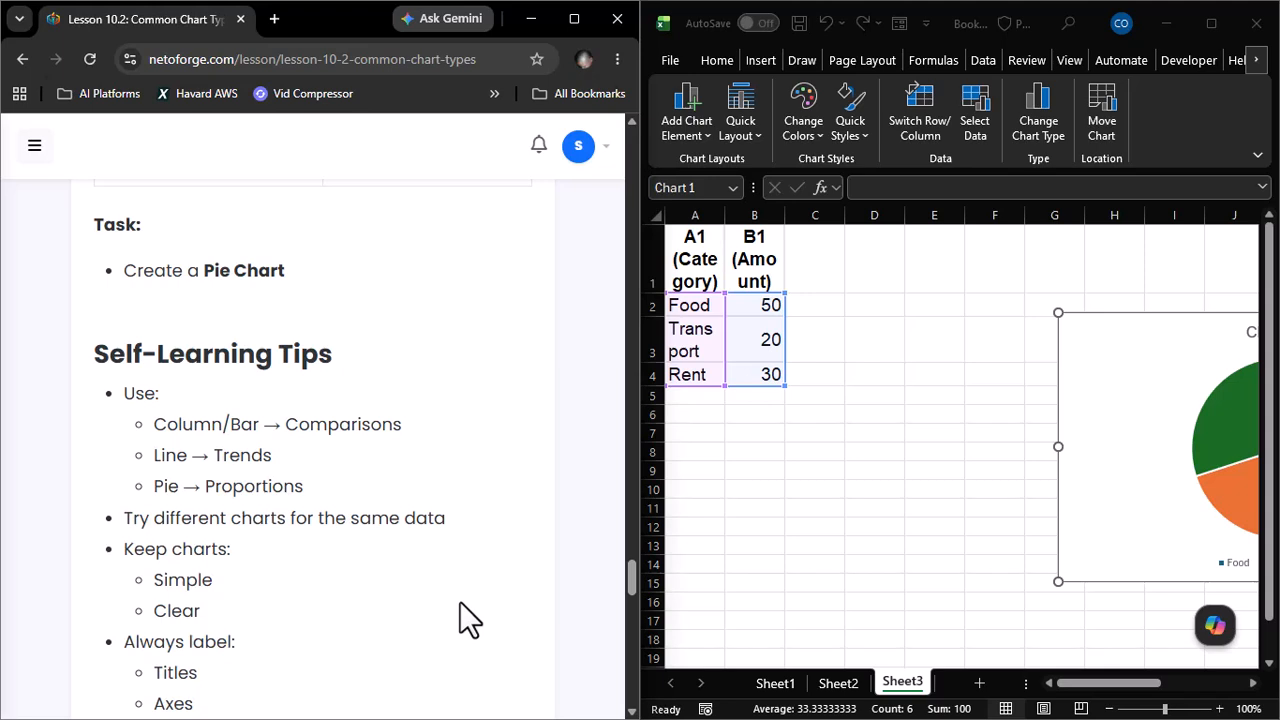
scroll(460, 601, "down", 1)
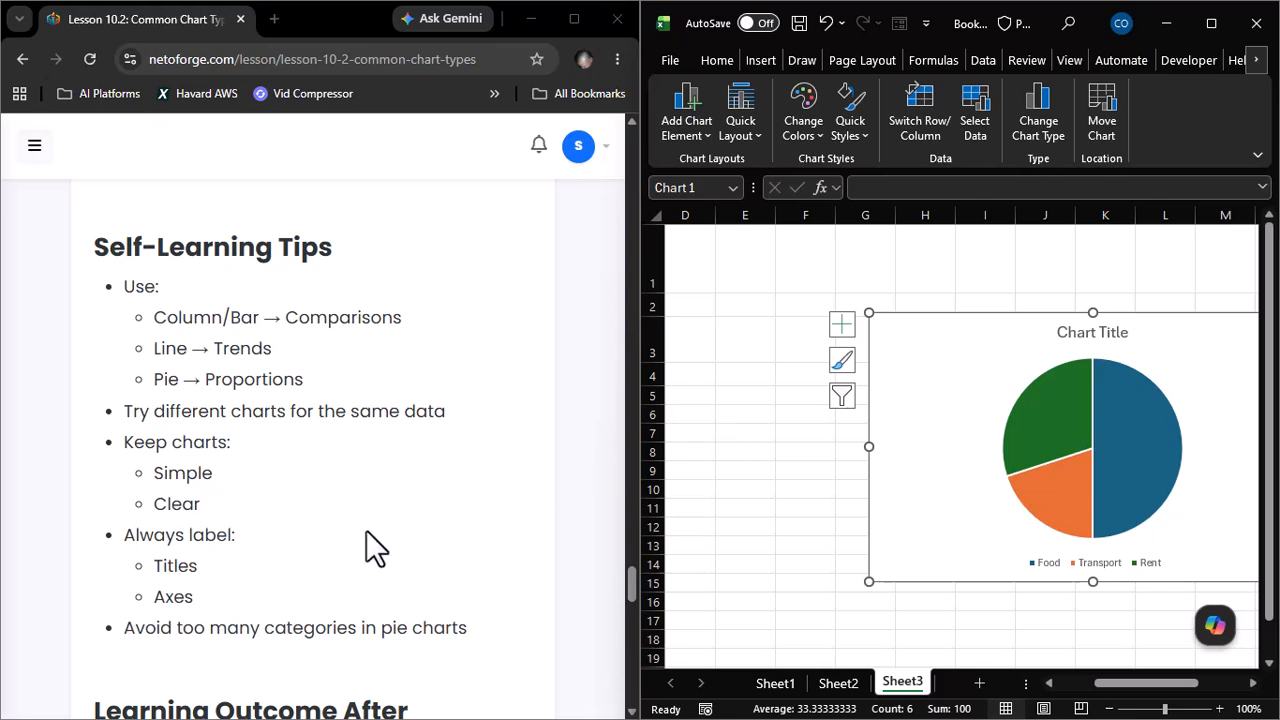
scroll(366, 531, "down", 1)
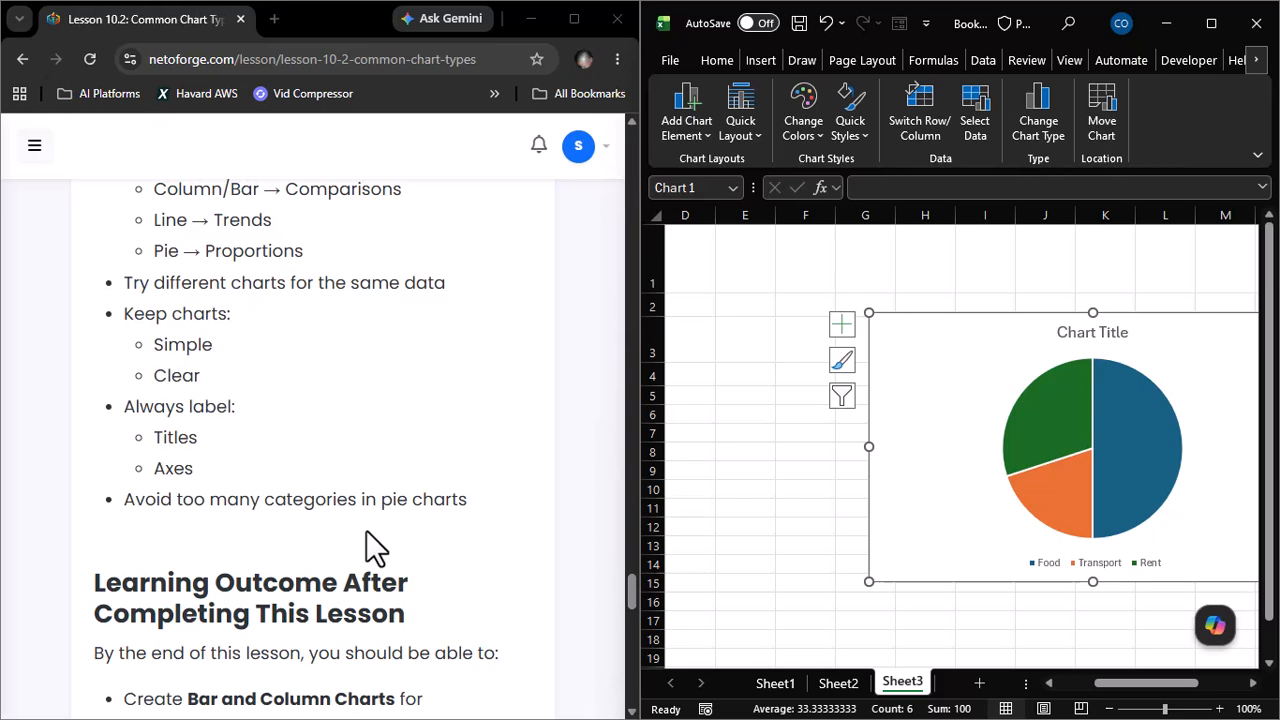
scroll(366, 530, "down", 2)
scroll(372, 545, "down", 1)
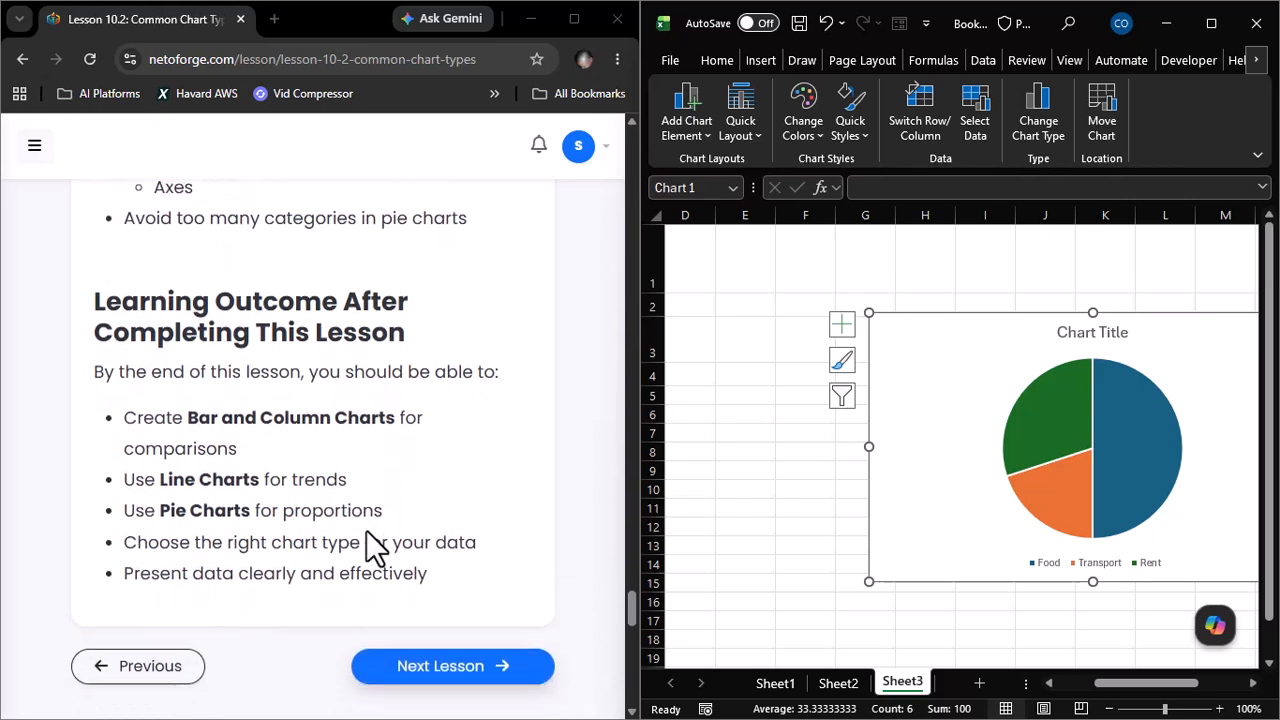